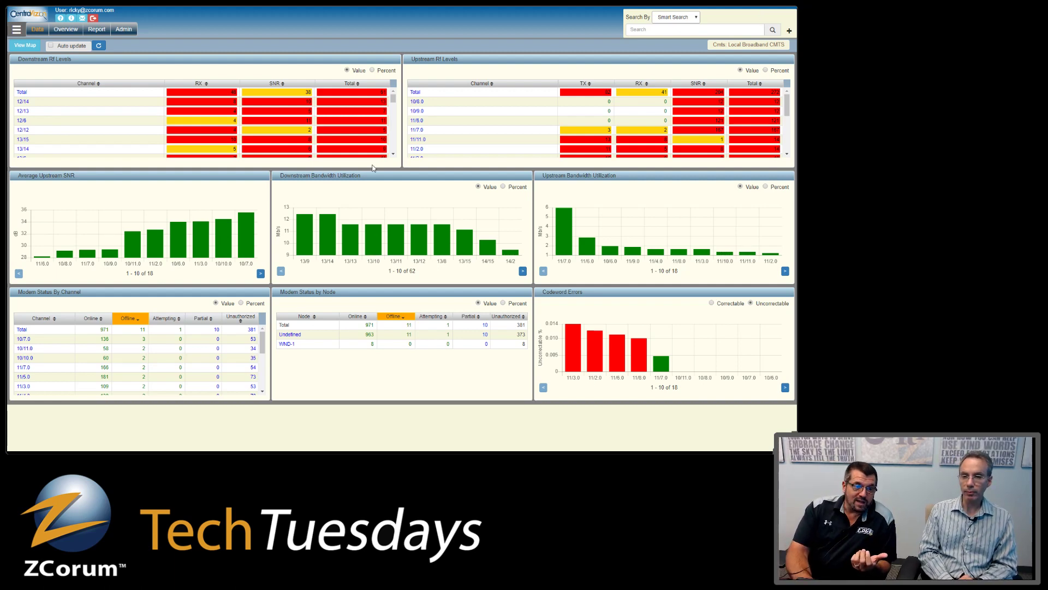
- Briefly show and hide the network hierarchy, then page Average Upstream SNR to channels 11–18
left_click(17, 30)
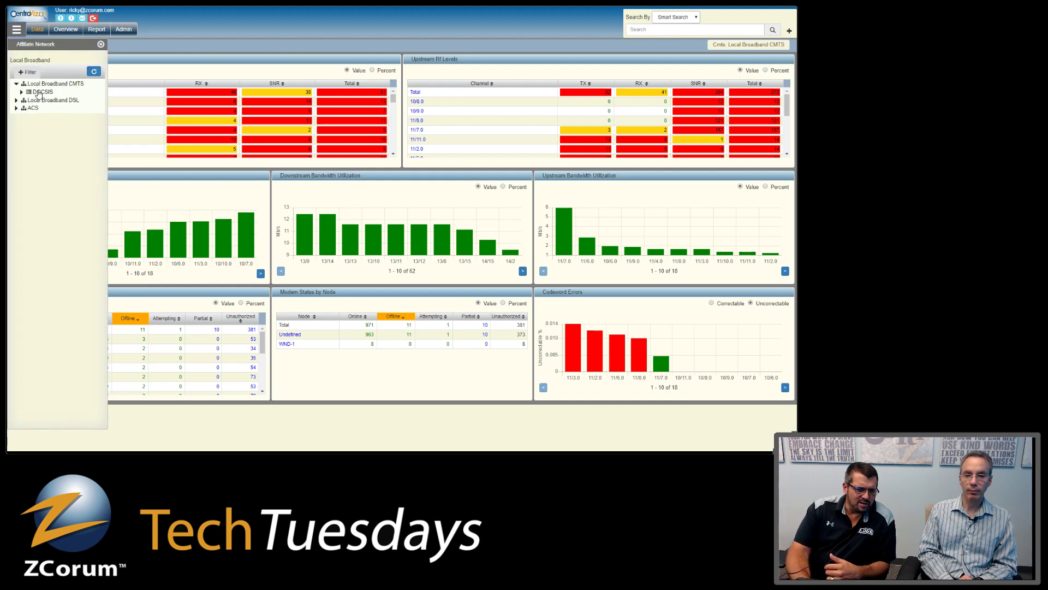
left_click(101, 45)
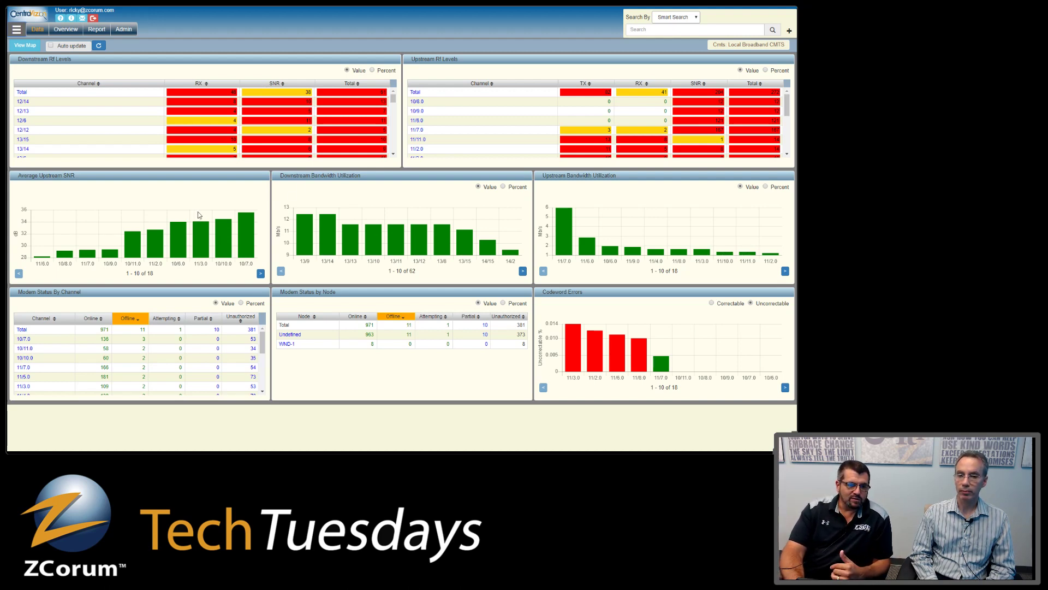
mouse_move(77, 256)
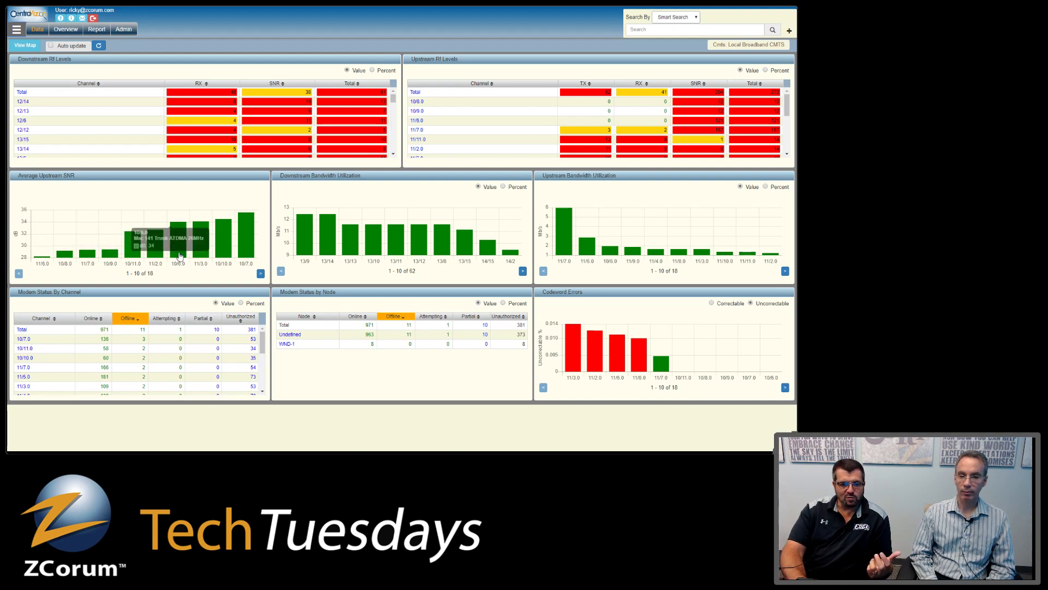
left_click(261, 274)
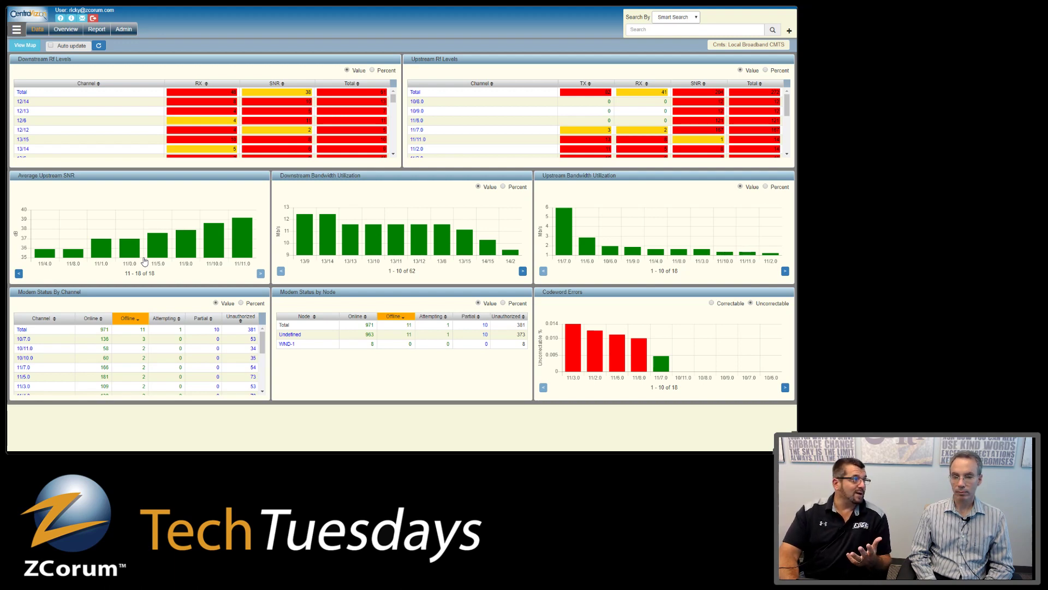
- Toggle Downstream Bandwidth to Percent and back to Value, then refresh the dashboard data
mouse_move(211, 261)
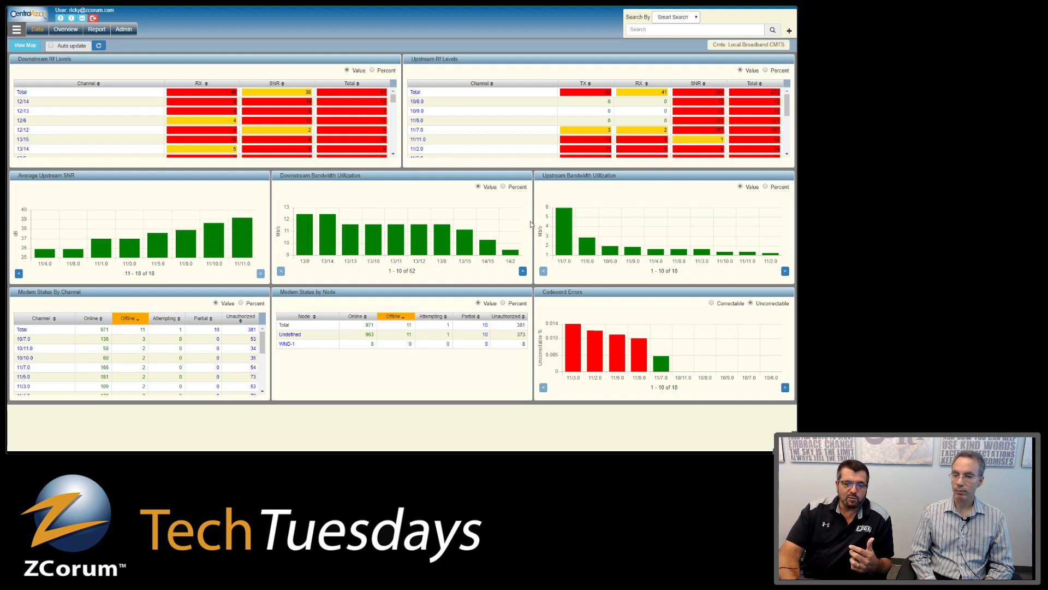
left_click(504, 187)
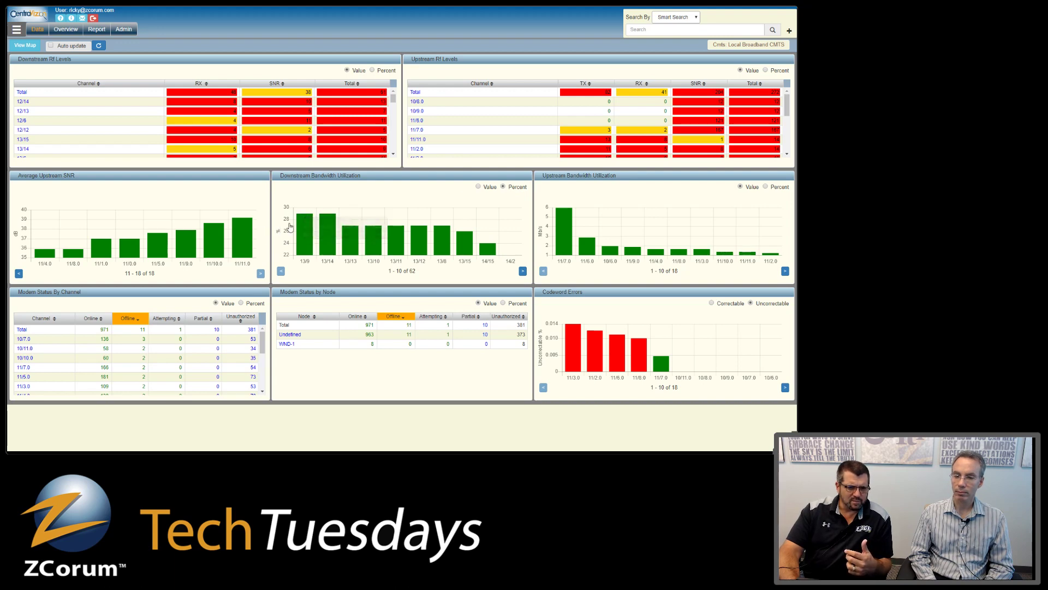
left_click(479, 187)
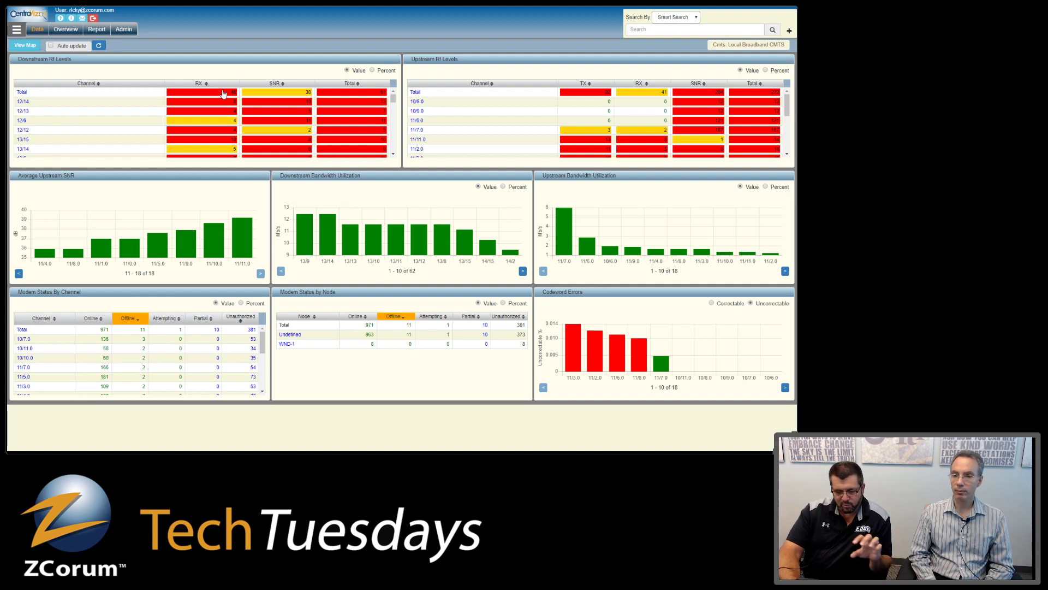
mouse_move(303, 244)
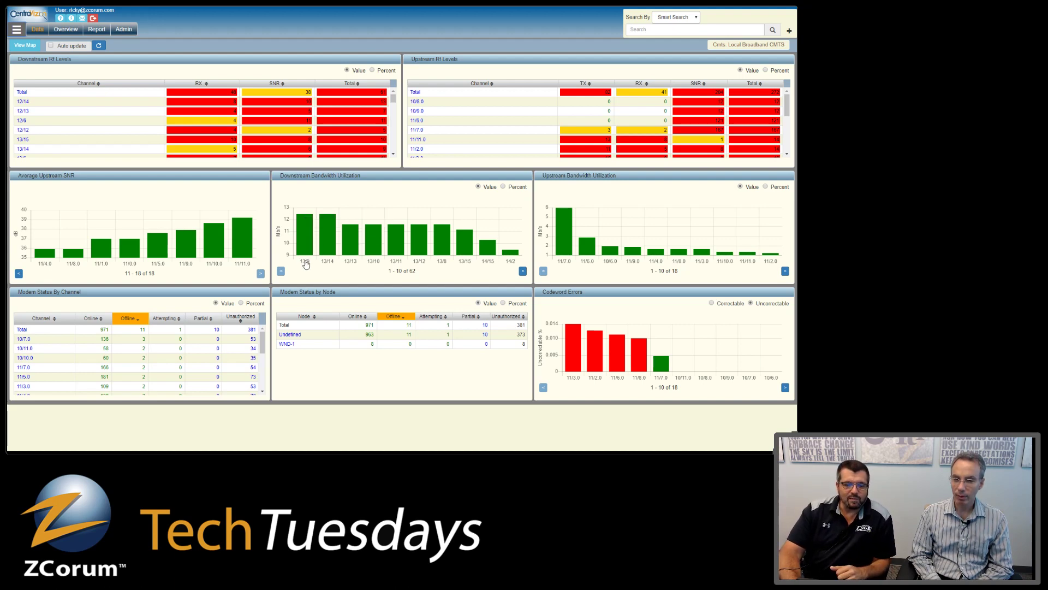
left_click(99, 46)
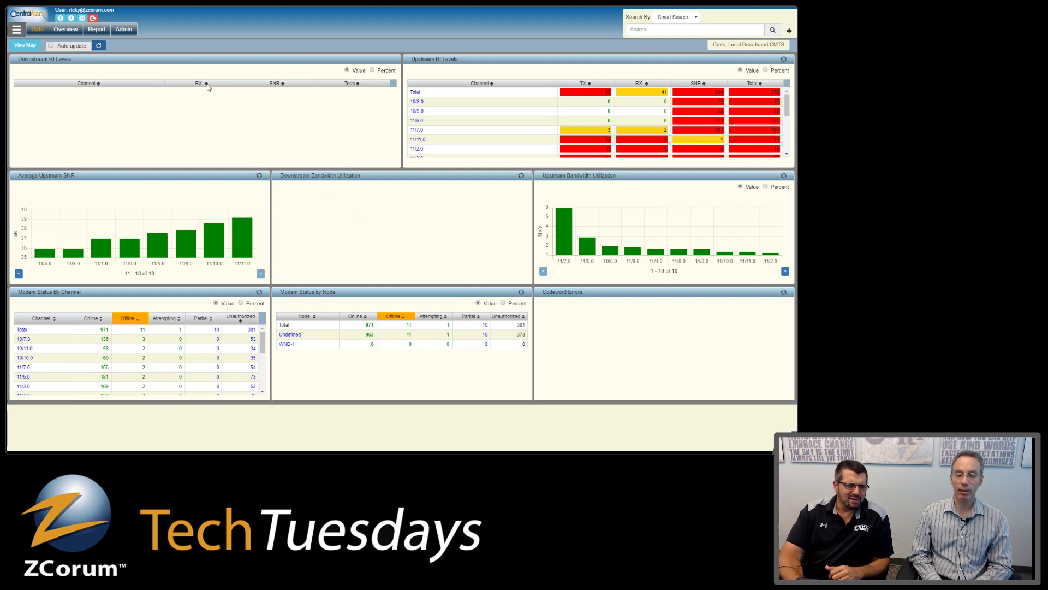
- Log out of CentraVizion and reload the trial.truvizion.net site
left_click(93, 20)
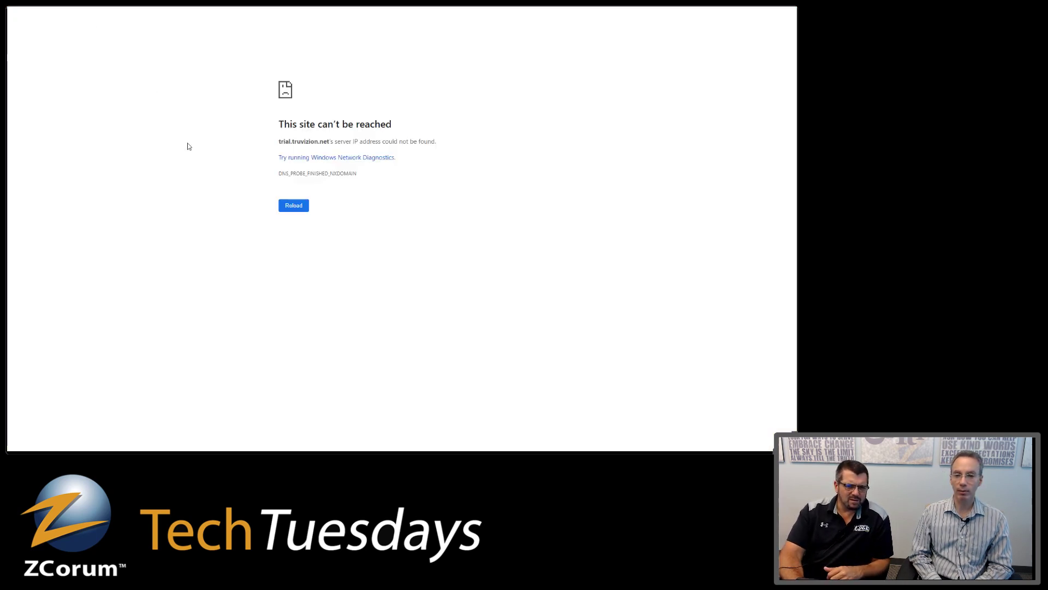
key("F11")
type("trial")
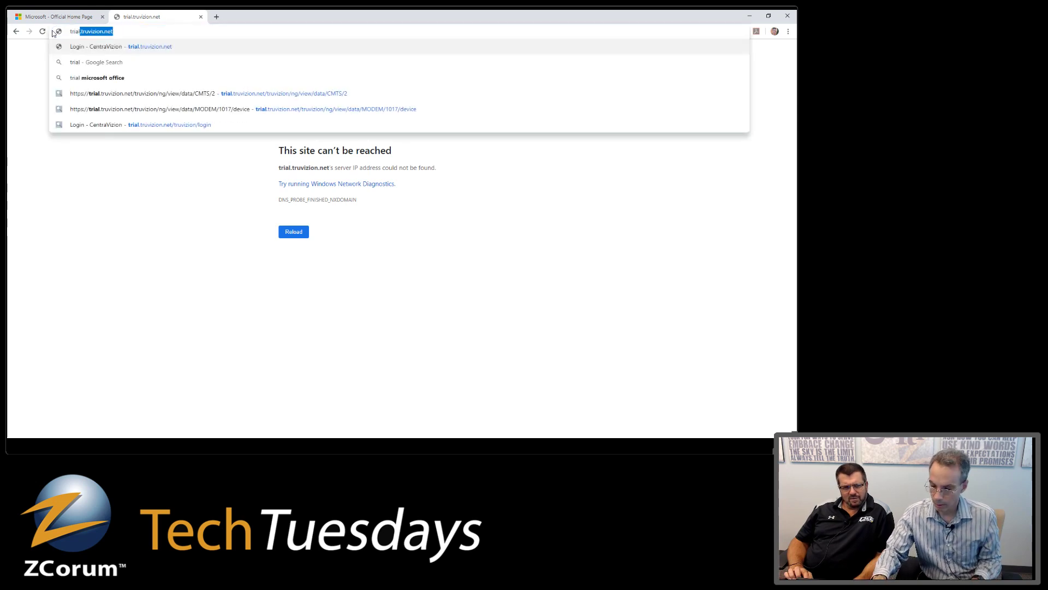
key("Return")
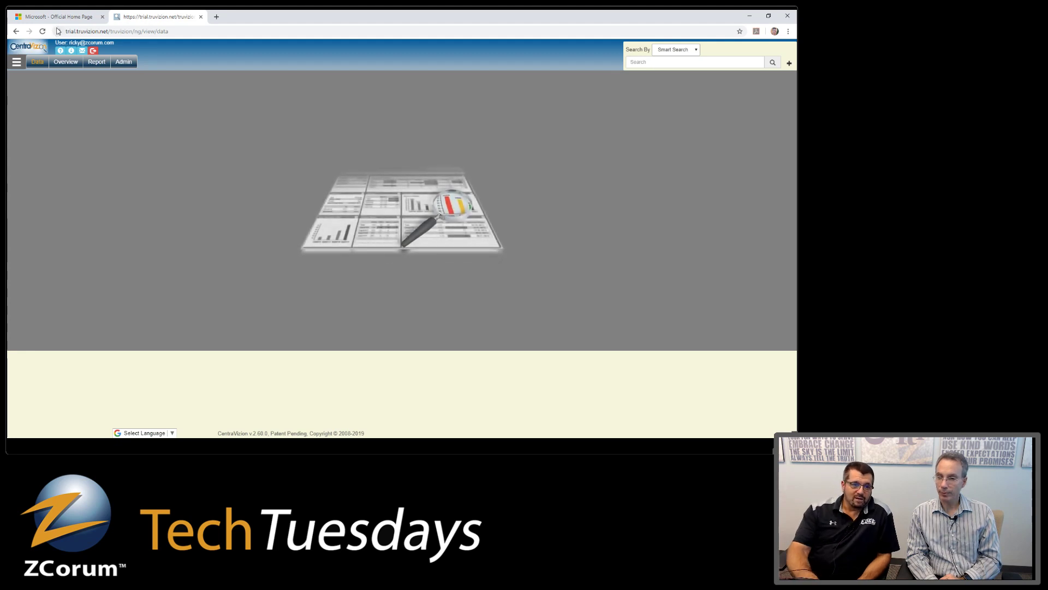
- Open Local Broadband CMTS's DOCSIS dashboard, then its channel 12/14 DS receive-power report
left_click(15, 62)
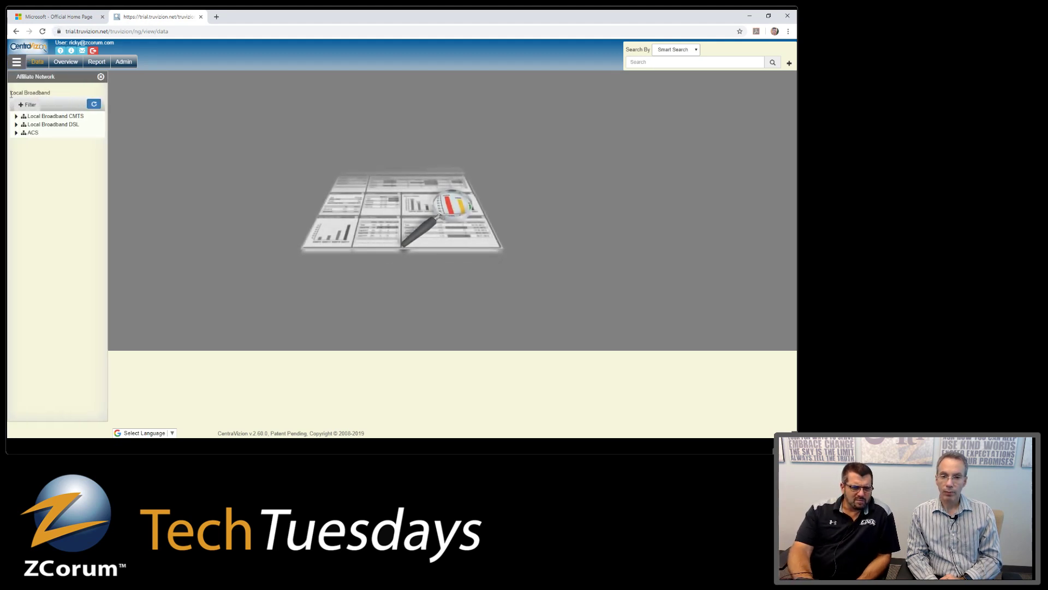
left_click(16, 116)
left_click(29, 127)
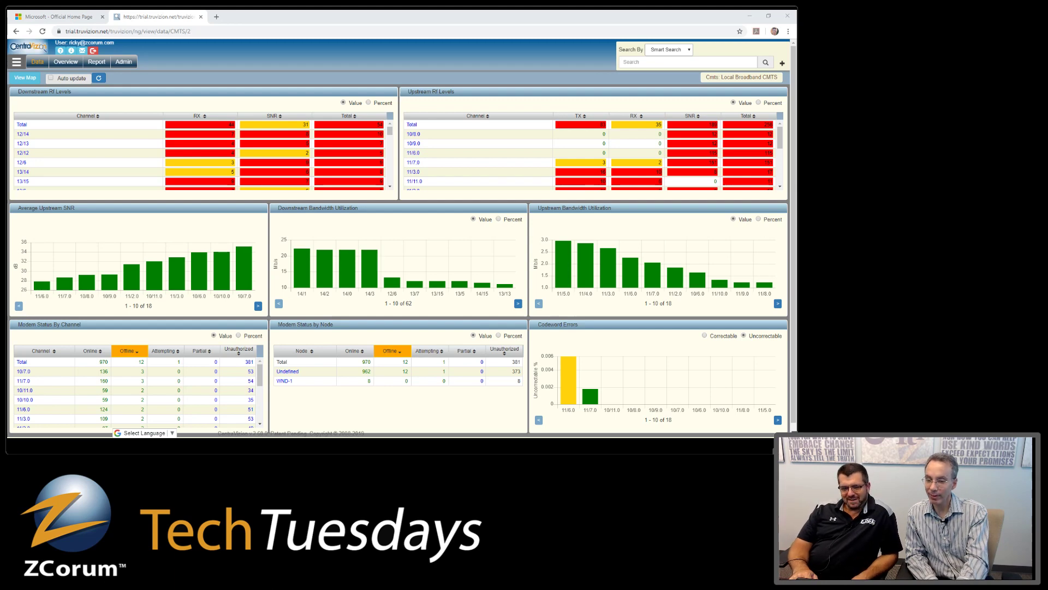
left_click(31, 130)
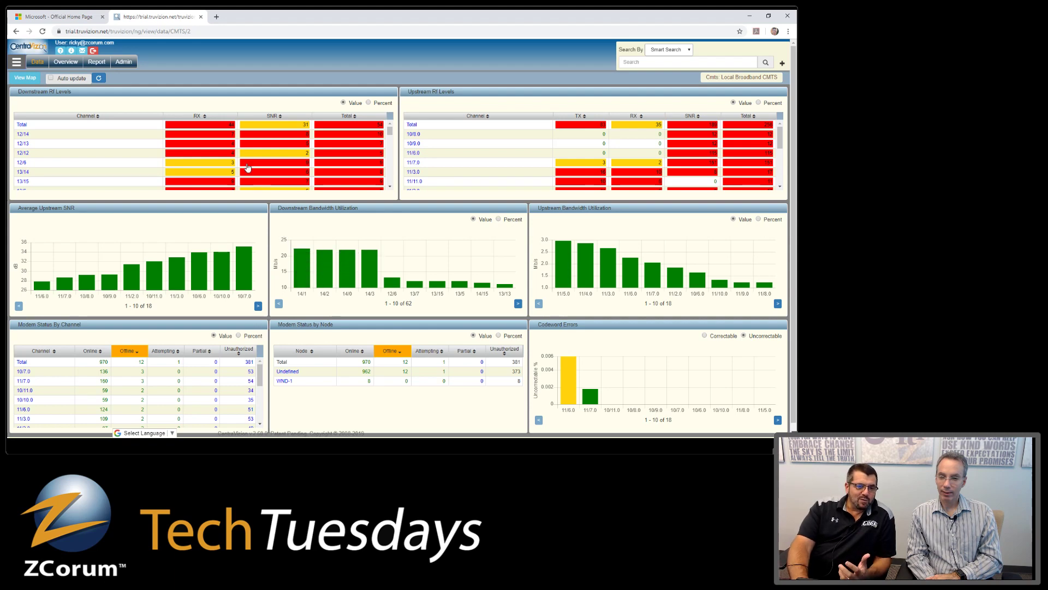
left_click(232, 136)
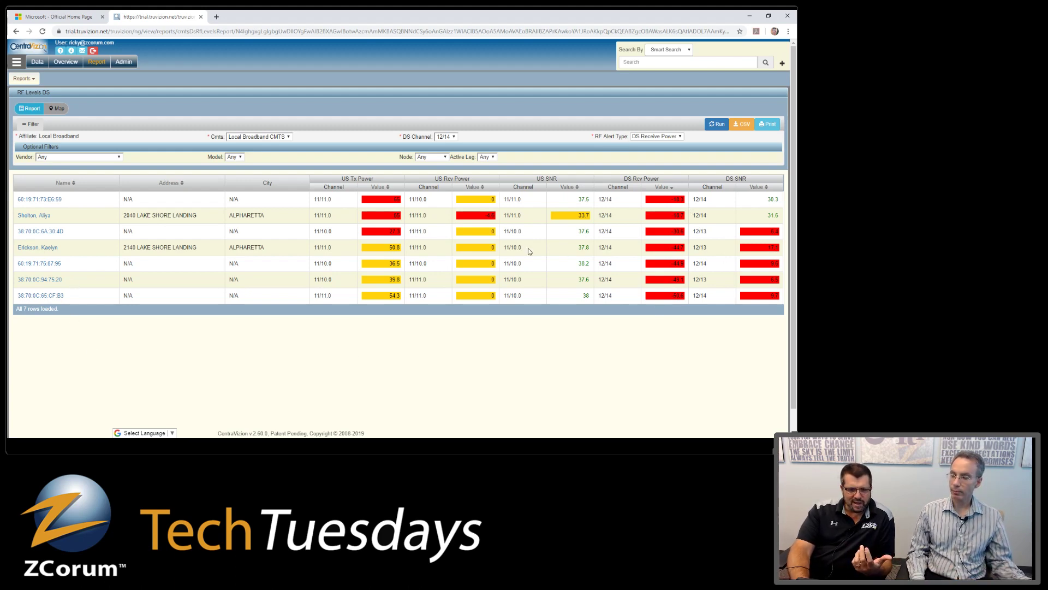
- View the second modem's device page, then return to the Local Broadband CMTS overview
left_click(34, 215)
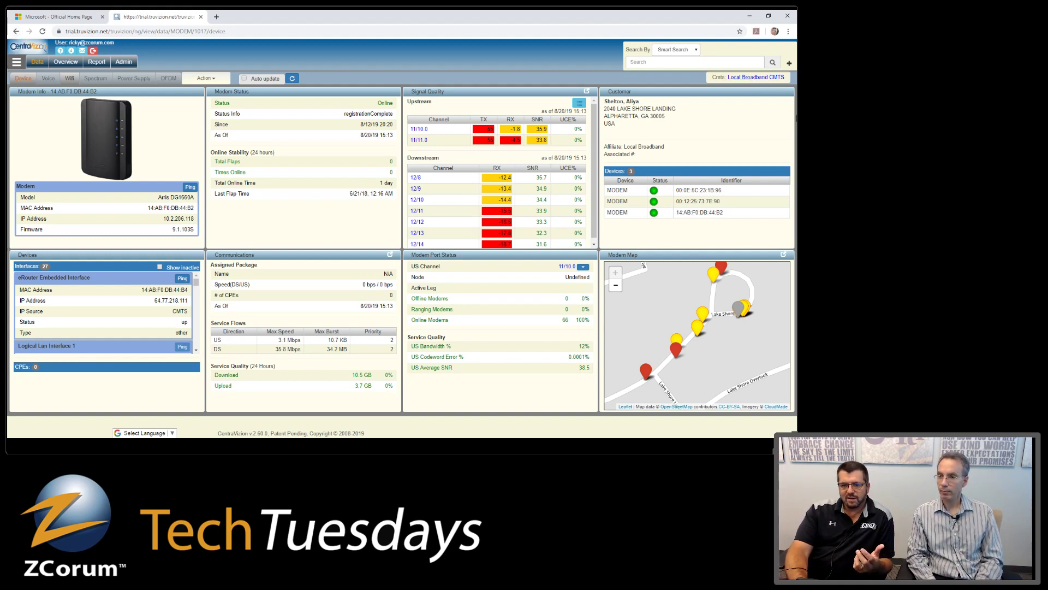
left_click(758, 77)
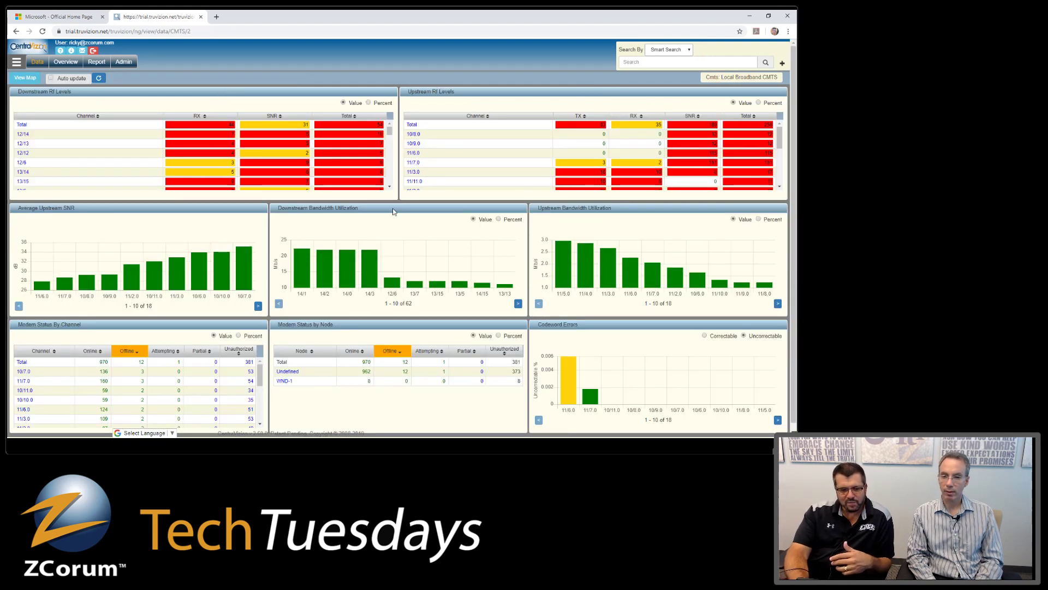
- Open the detail charts for downstream channel 14/1 (105 MHz, QAM256)
mouse_move(575, 395)
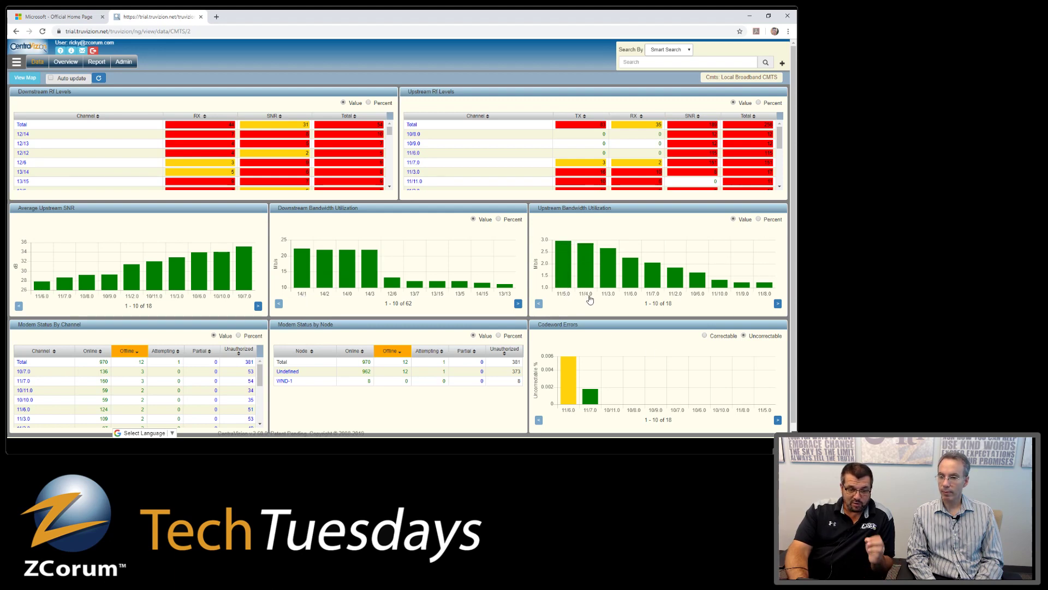
left_click(300, 289)
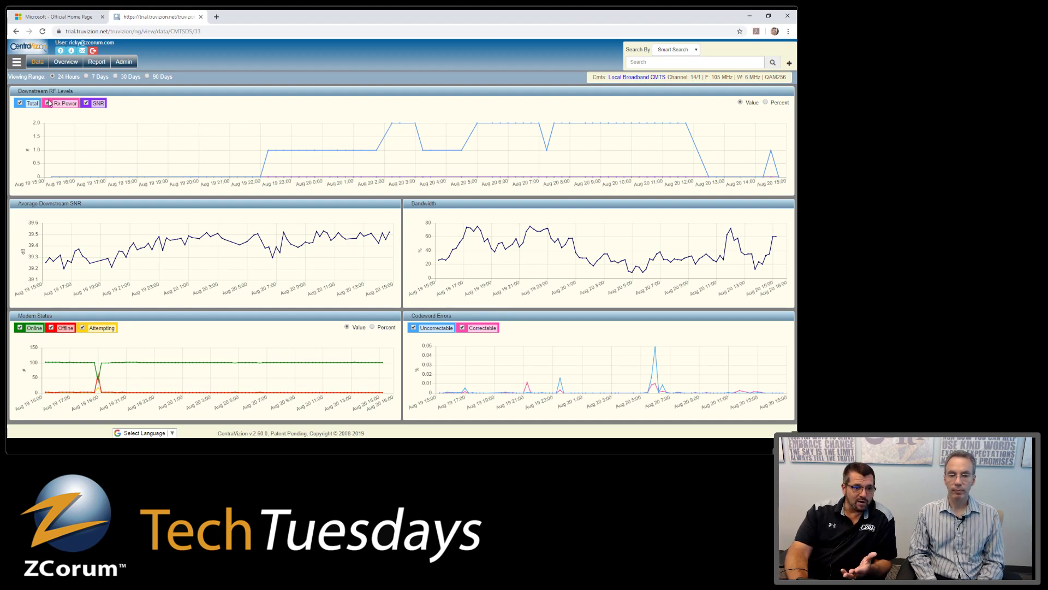
- Toggle the SNR, Total, Offline and Correctable series, then zoom to Aug 19 21:30–00:00
left_click(86, 103)
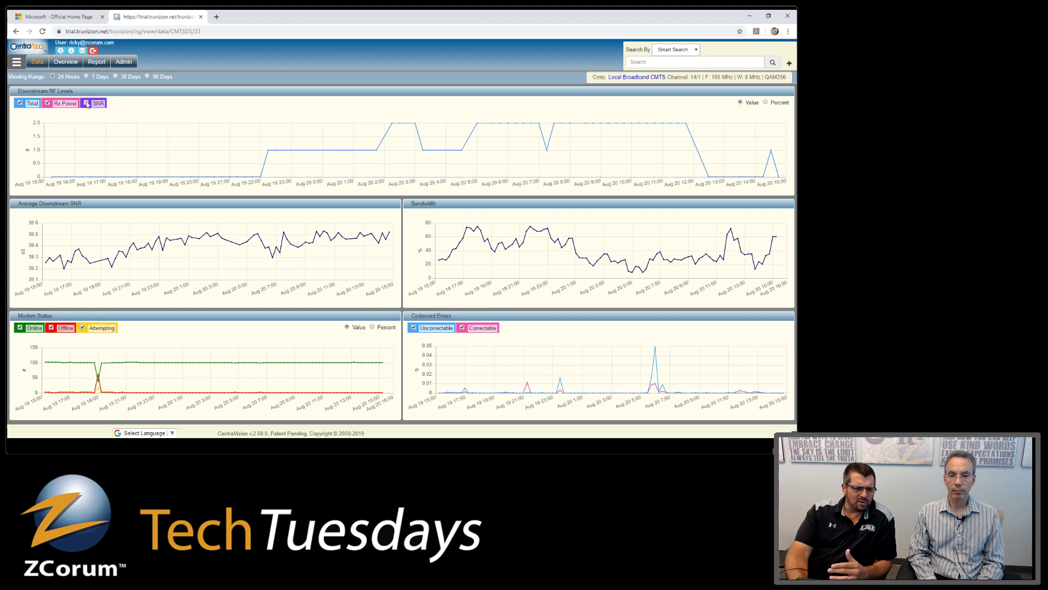
left_click(87, 104)
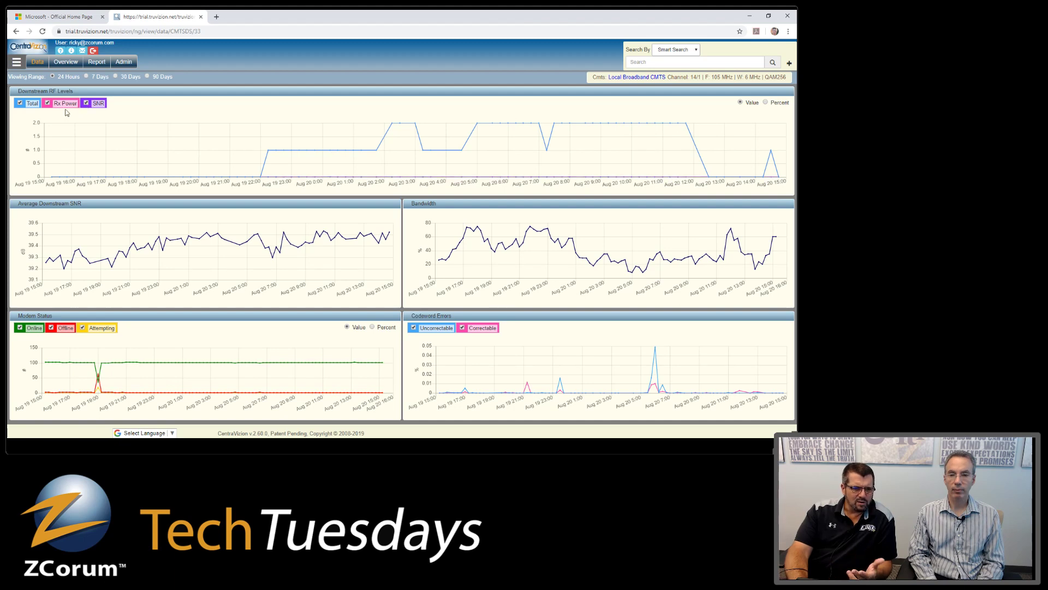
left_click(20, 103)
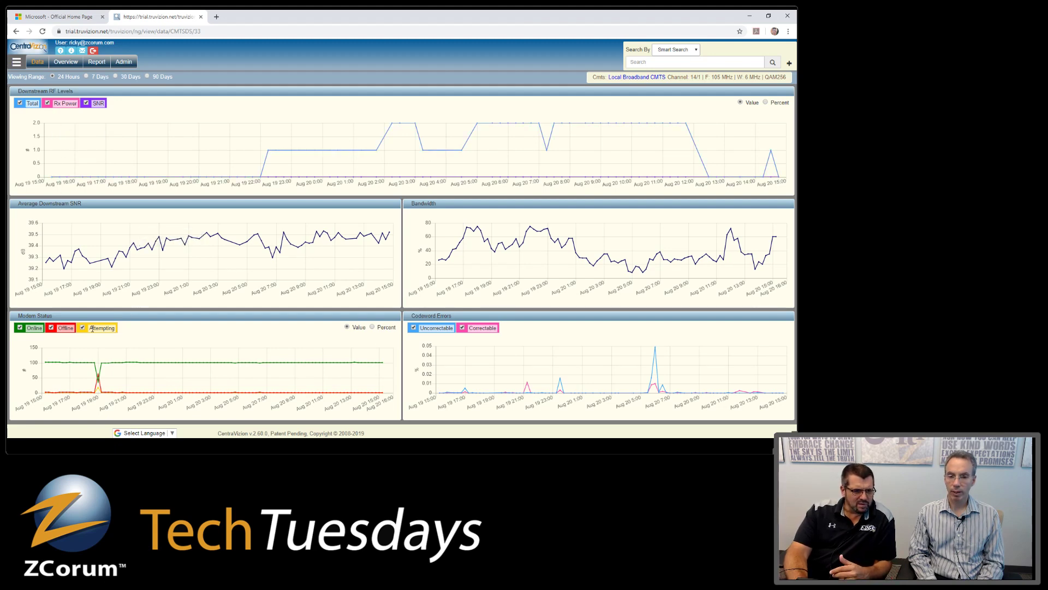
left_click(55, 329)
left_click(54, 330)
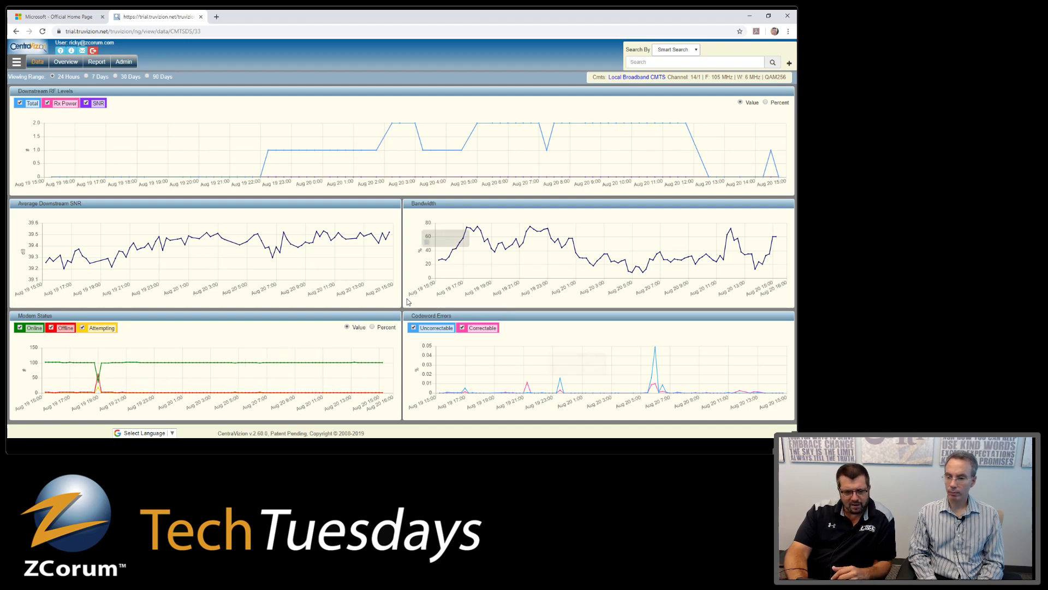
left_click(462, 330)
left_click(462, 330)
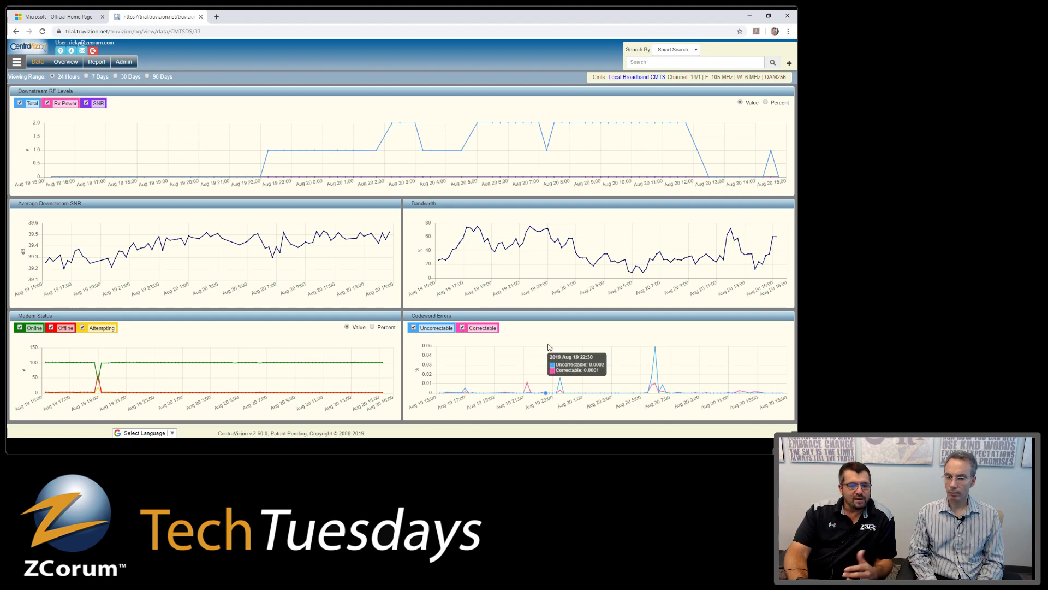
left_click_drag(513, 258, 545, 267)
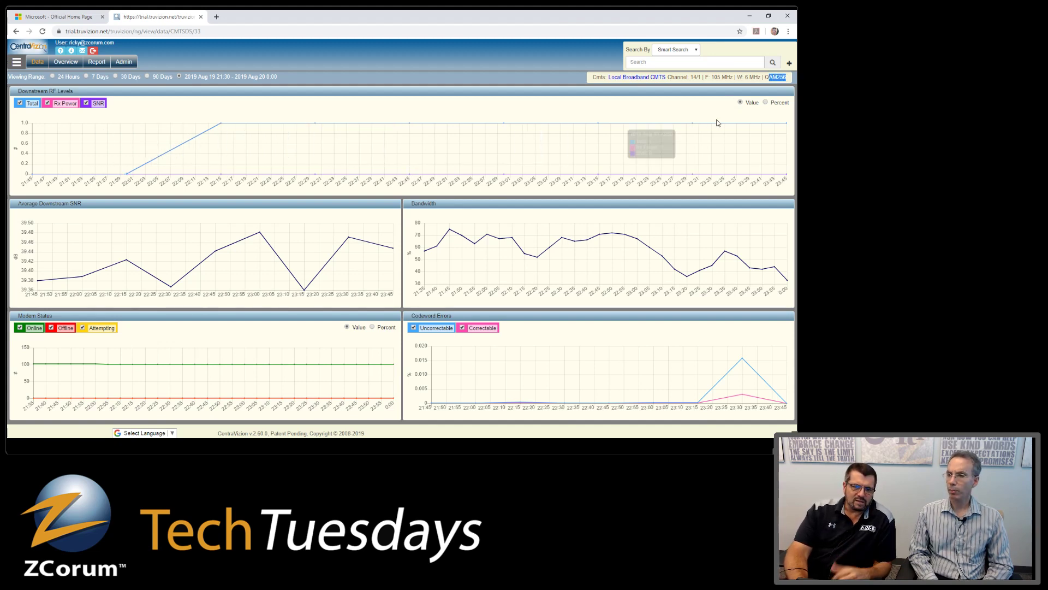
- Show RF levels as Percent and widen the channel 14/1 charts to 7 days
left_click(765, 104)
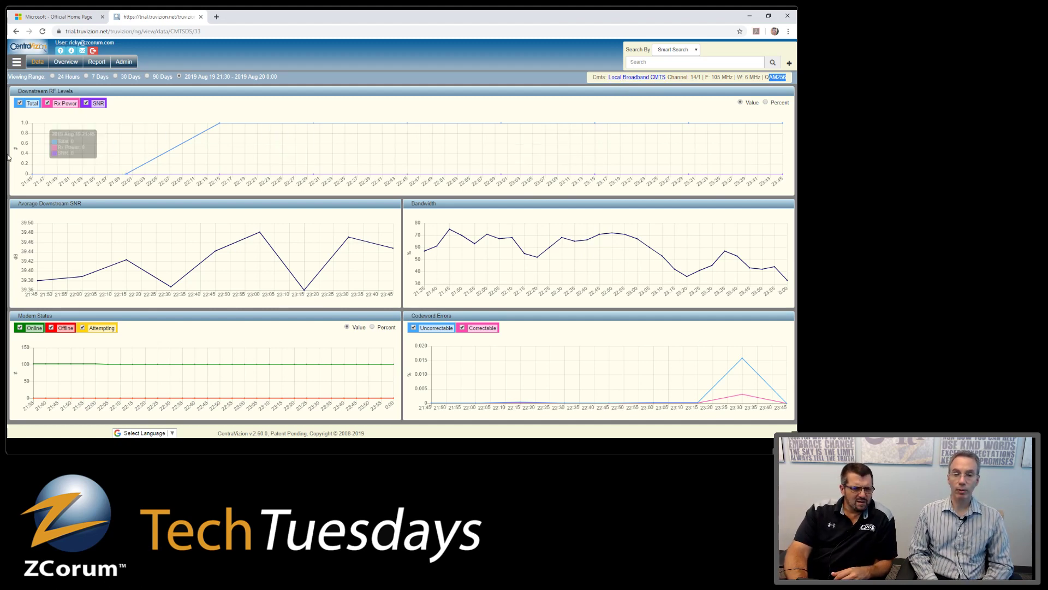
left_click(87, 76)
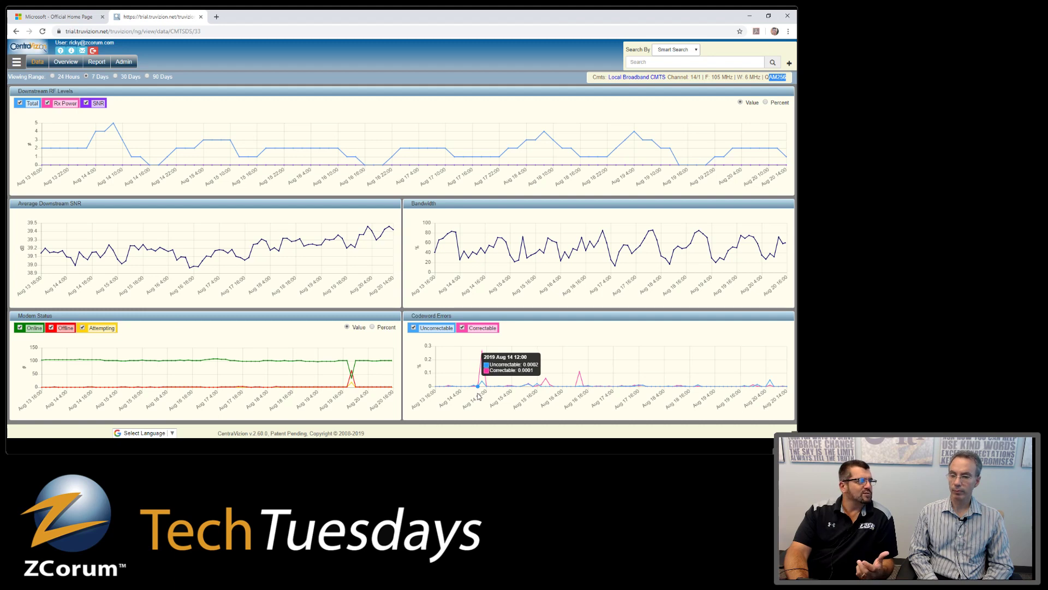
- Zoom the charts to Aug 14, 8:00–18:00, then go back to the Local Broadband CMTS overview
left_click_drag(465, 385, 490, 385)
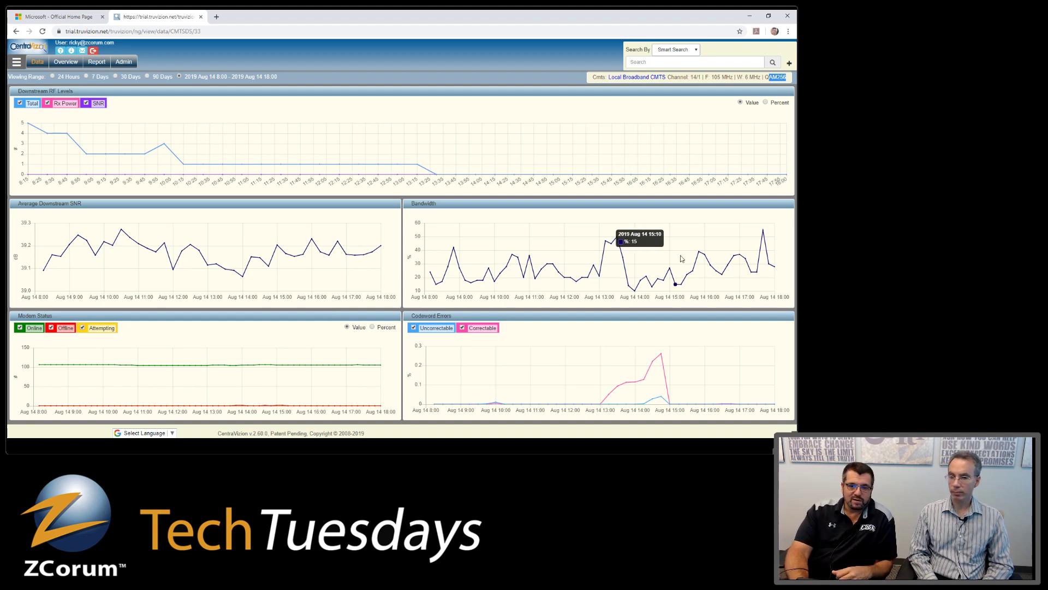
left_click(636, 78)
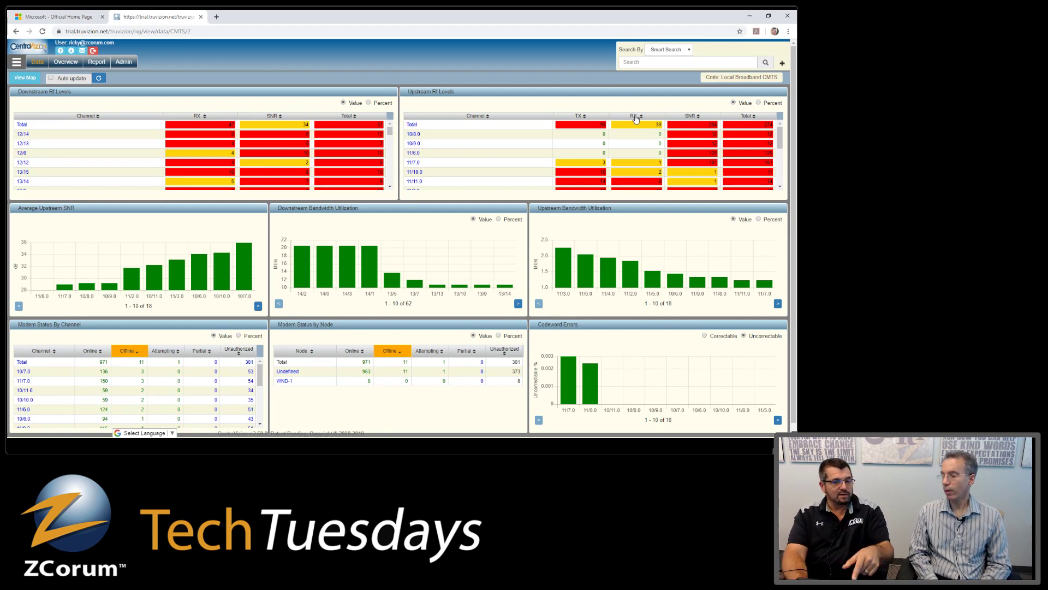
- Open the Current DS Bandwidth Utilization report for downstream channel 14/2
mouse_move(335, 279)
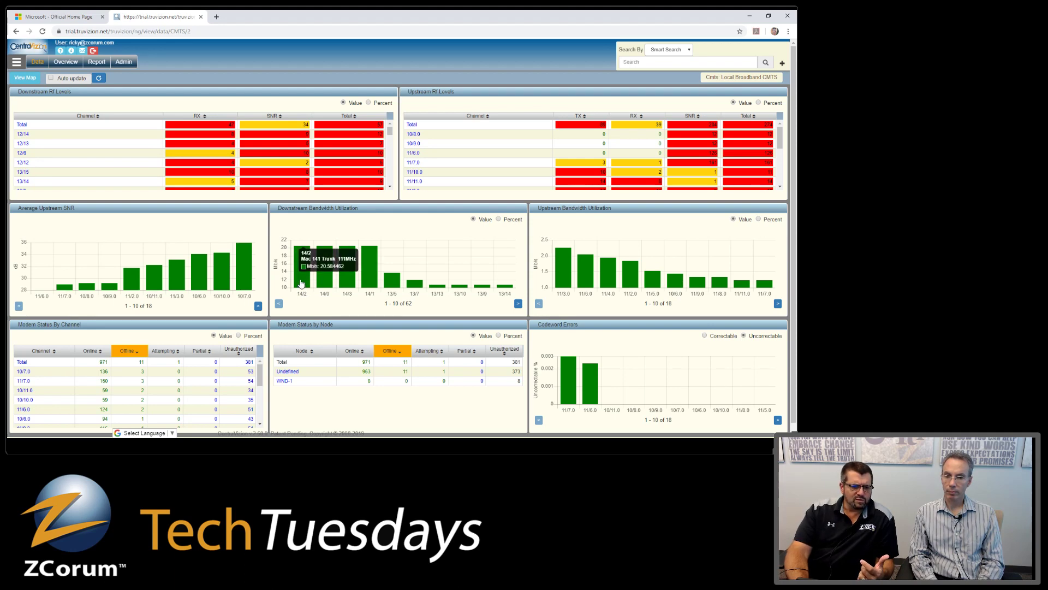
left_click(302, 284)
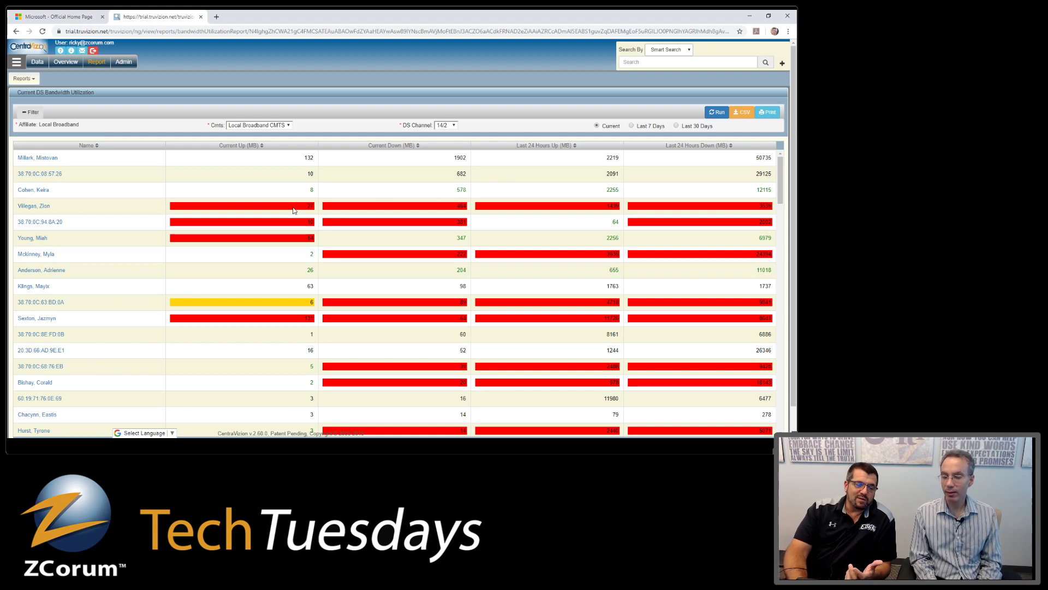
- Sort the channel 14/2 report by Current Down, then by Last 24 Hours Down descending
left_click_drag(463, 157, 457, 158)
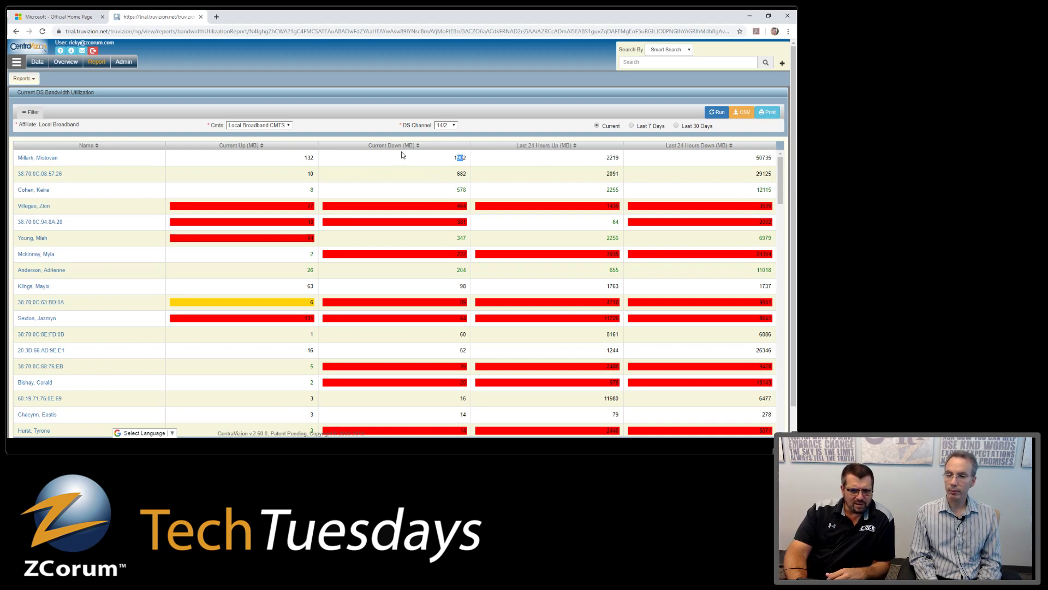
left_click(419, 146)
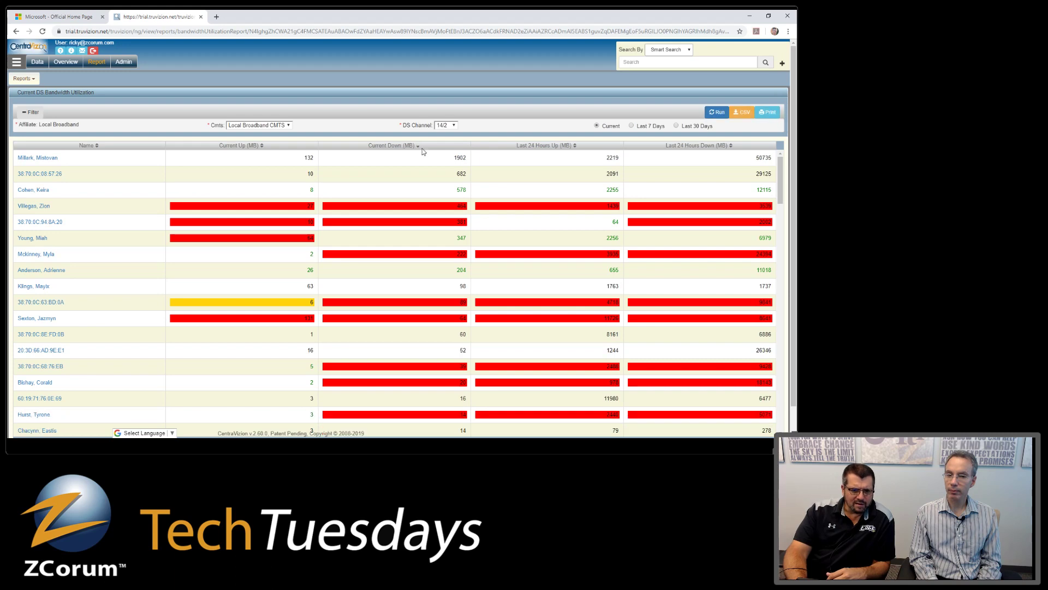
left_click(730, 146)
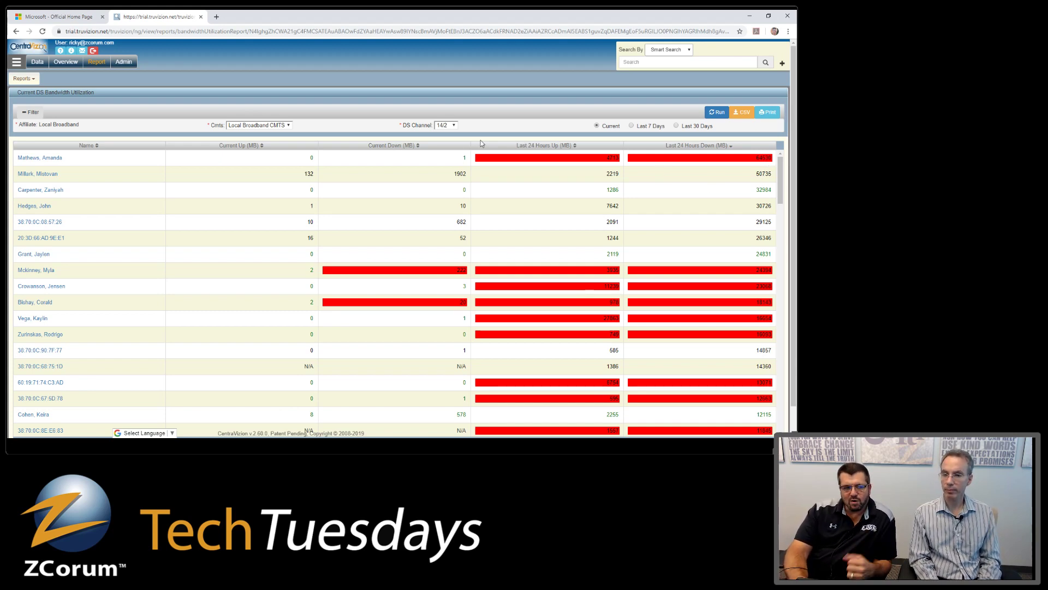
- Return to the Local Broadband CMTS dashboard and read values from its chart bars
left_click(16, 31)
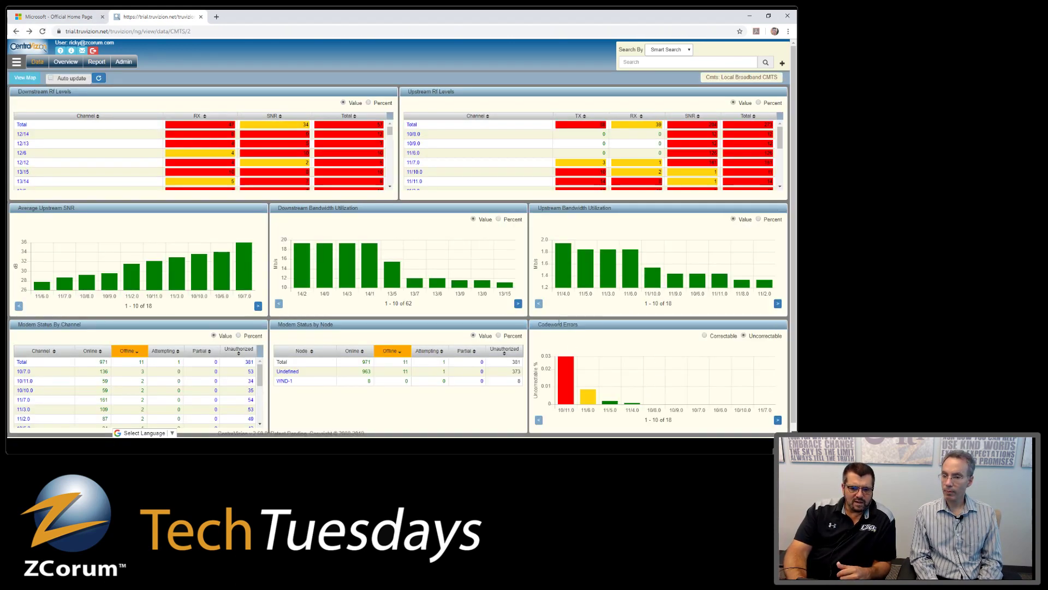
mouse_move(559, 283)
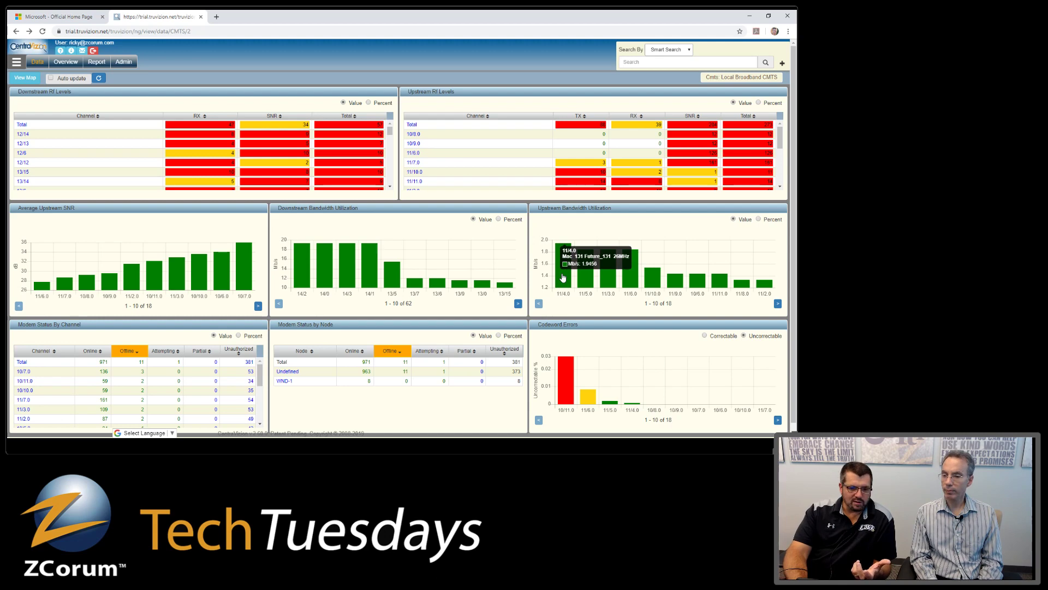
mouse_move(222, 277)
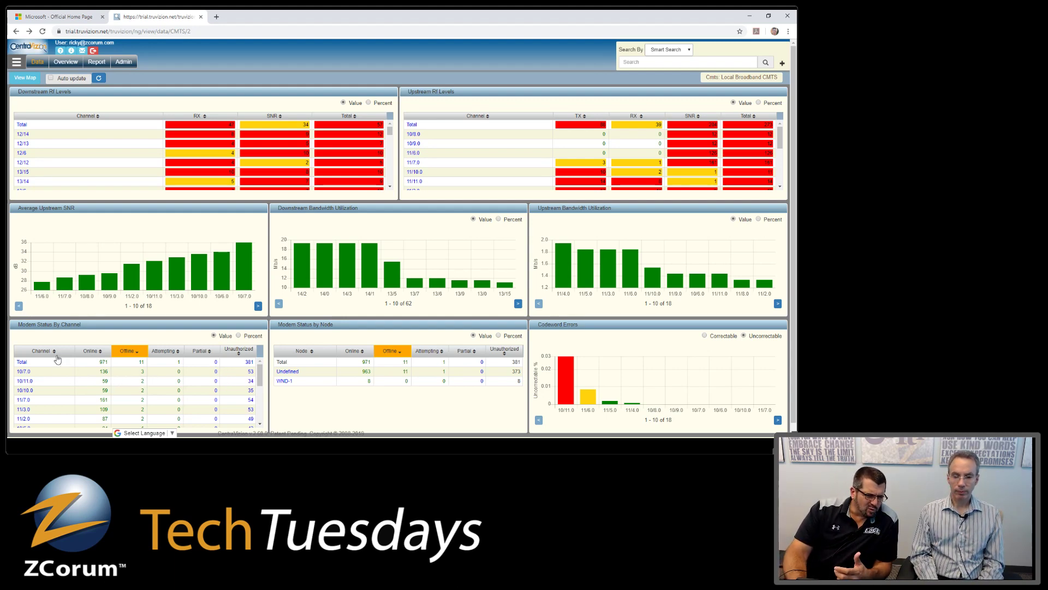
- Sort Modem Status by Channel by channel, then list the online modems on 10/10.0
left_click(56, 352)
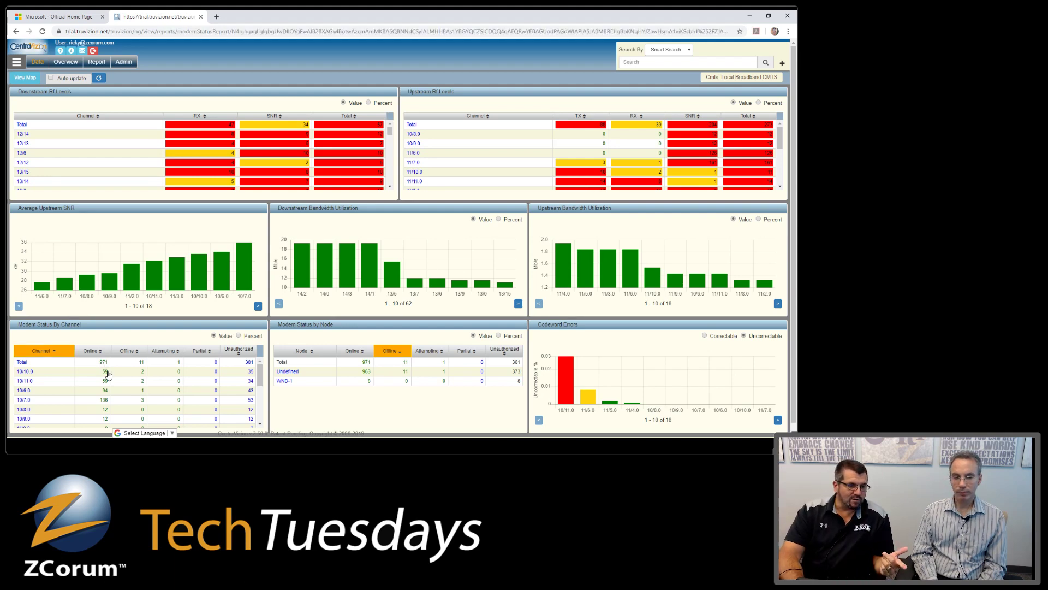
left_click(105, 371)
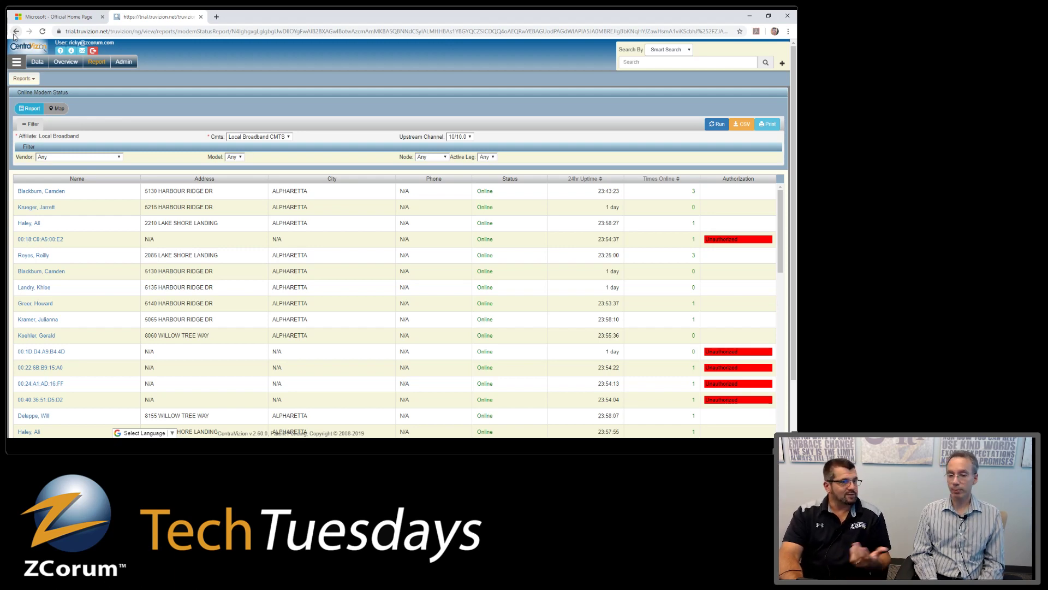
- Go back from the Online Modem Status report to the CMTS dashboard
left_click(15, 32)
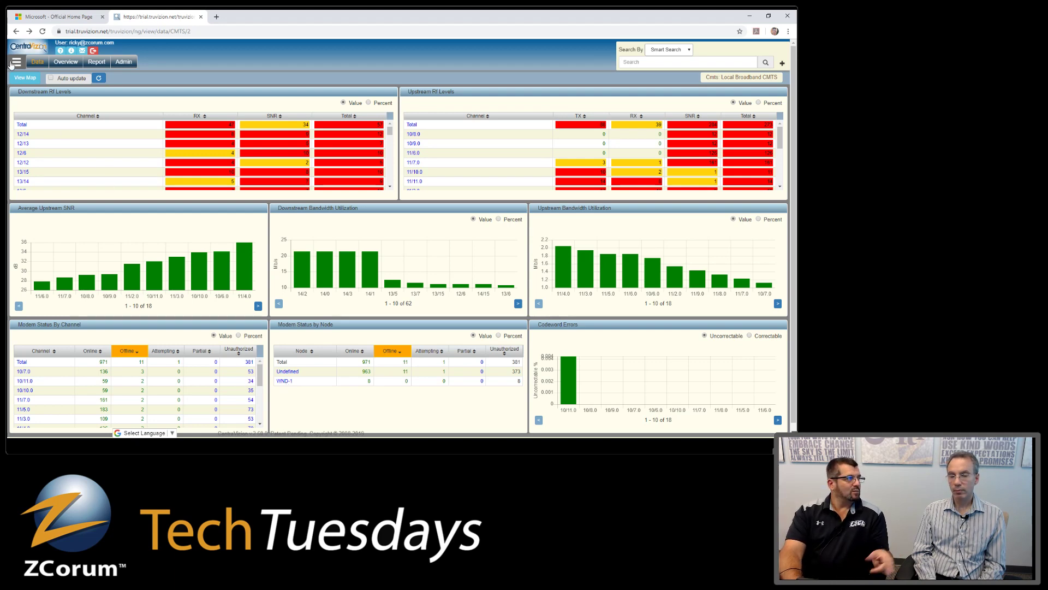
- Open the RF Levels By Node report for node WND-1 from Modem Status by Node
left_click(291, 380)
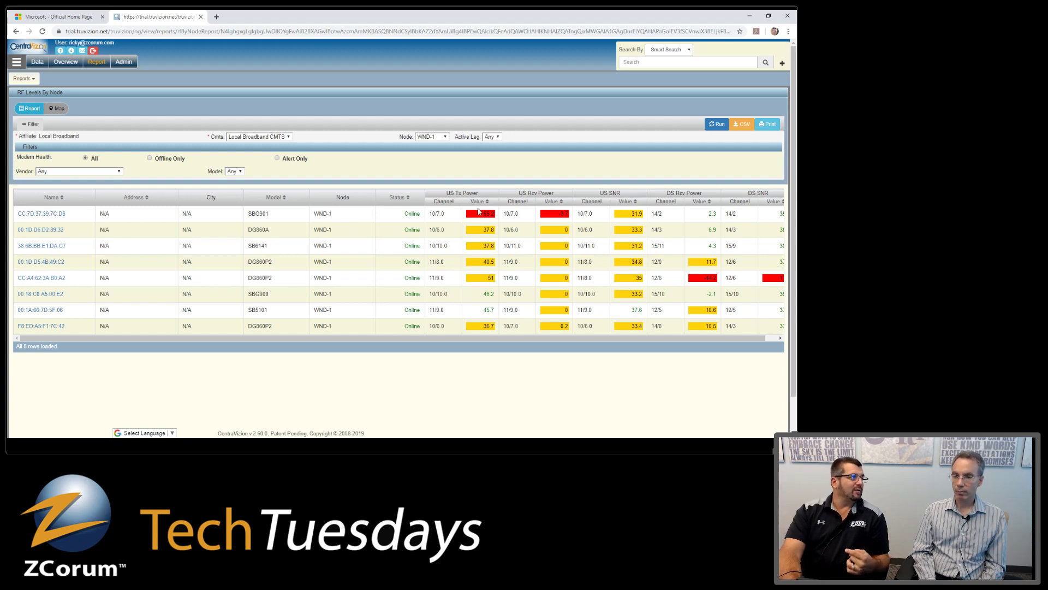
- View the first and fourth WND-1 modems' device pages, then return to the CMTS dashboard
left_click(59, 219)
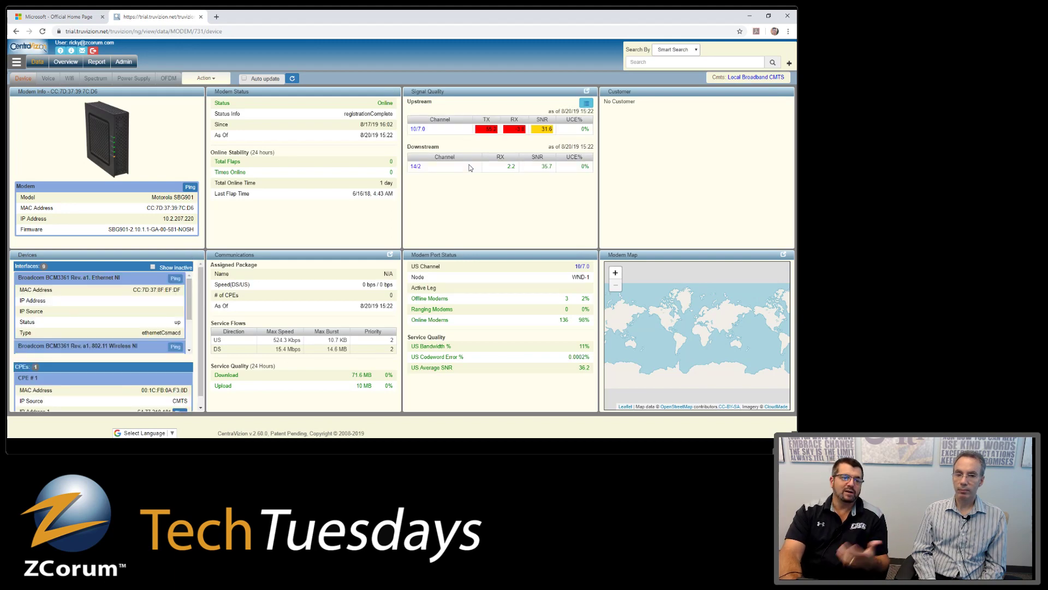
left_click(14, 32)
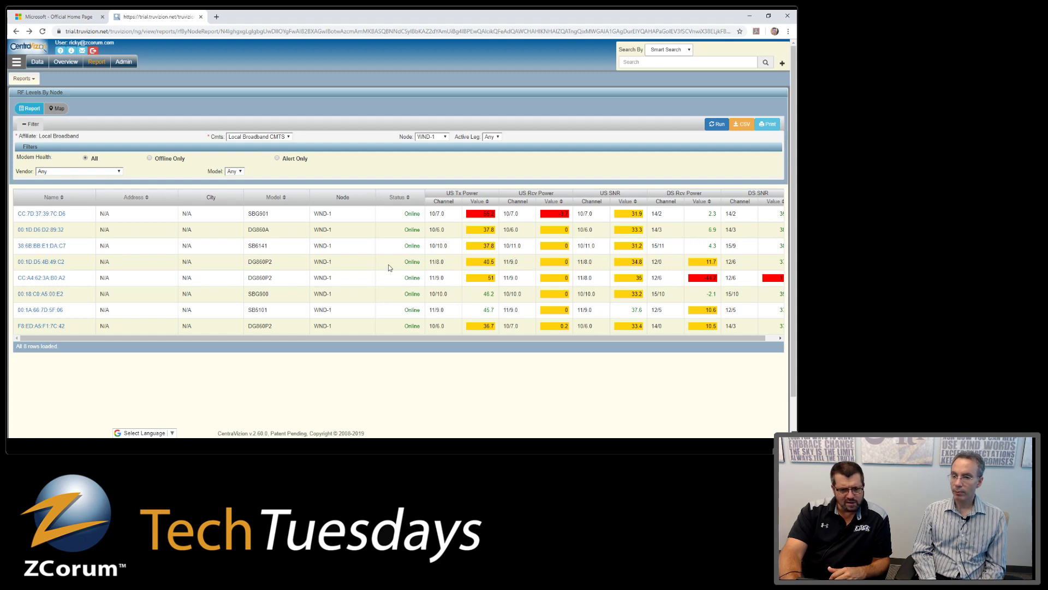
left_click(28, 262)
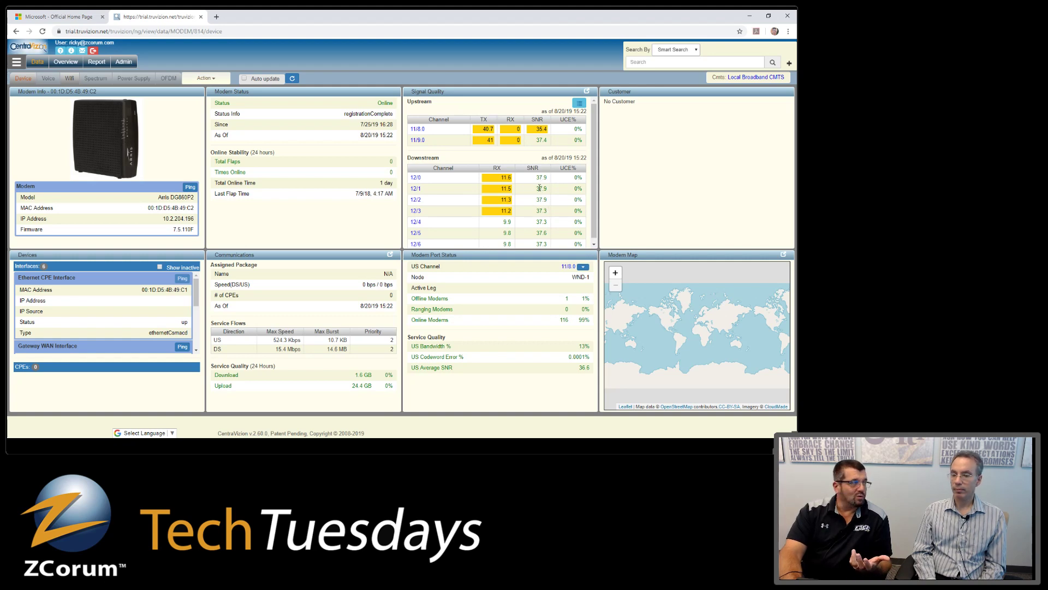
left_click(16, 32)
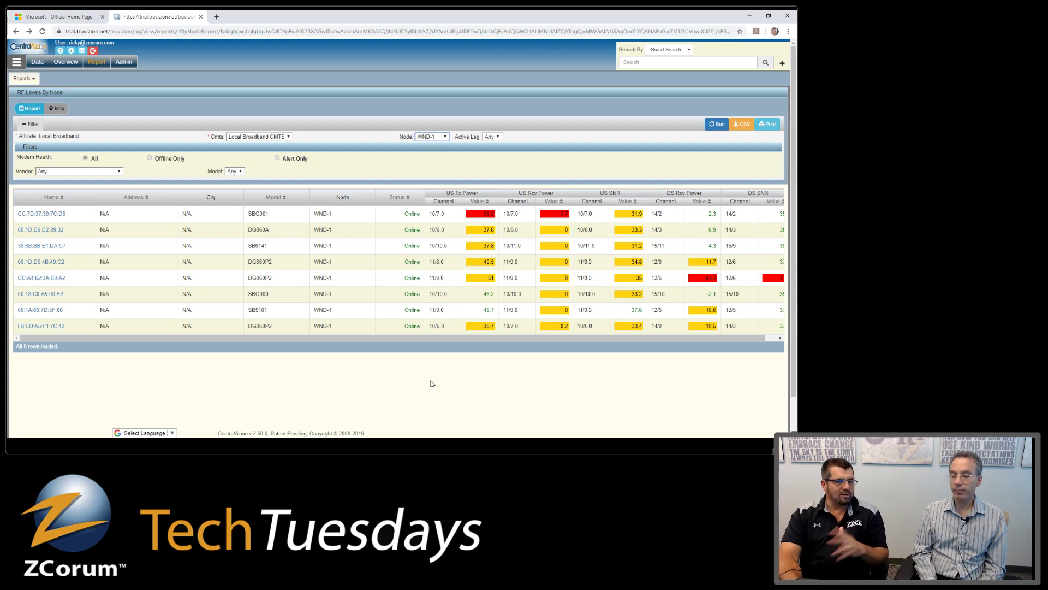
left_click(16, 31)
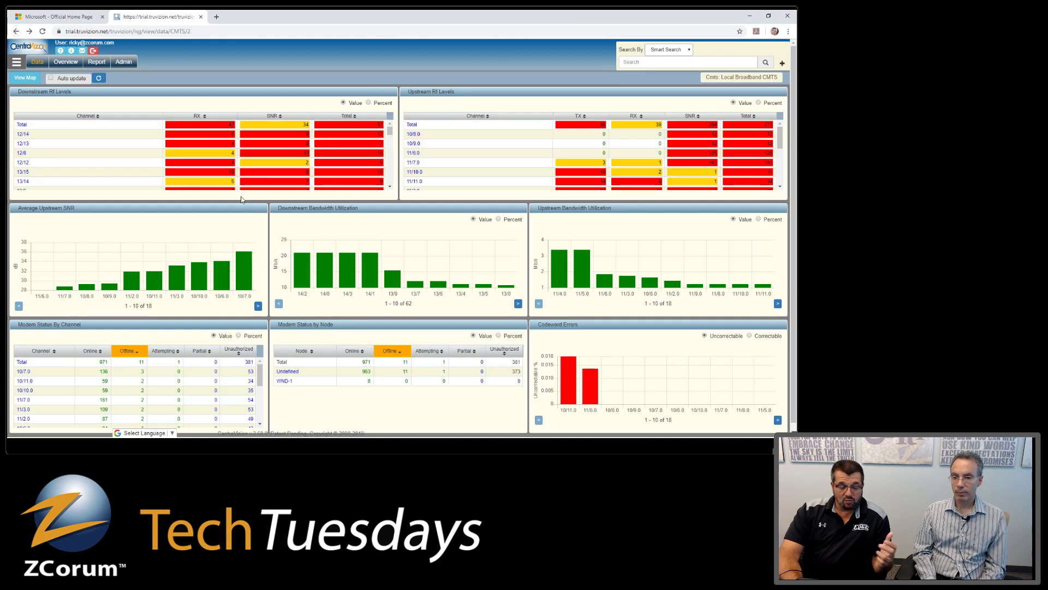
left_click(141, 363)
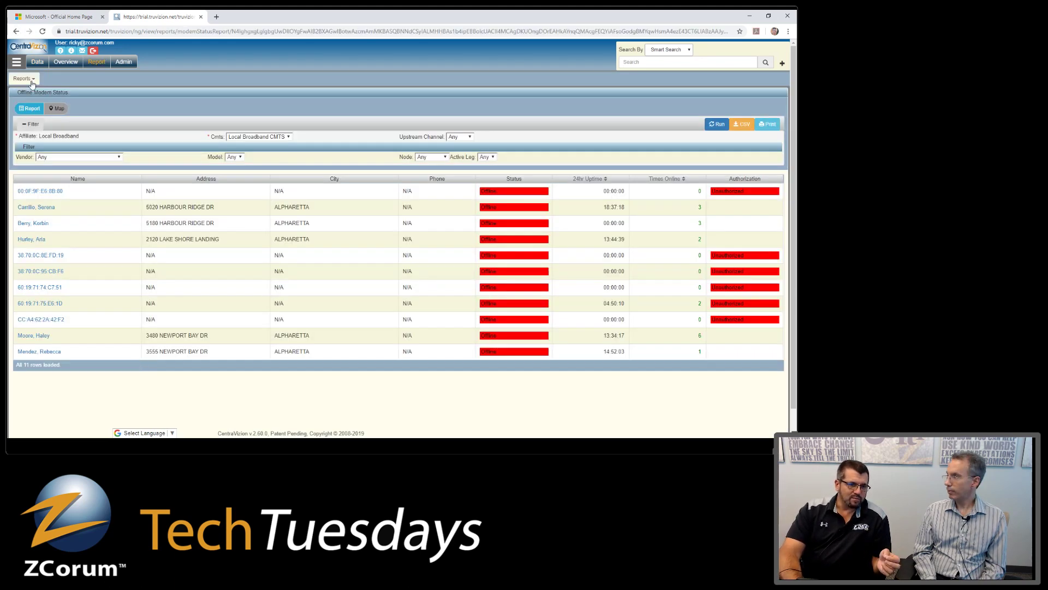
left_click(15, 31)
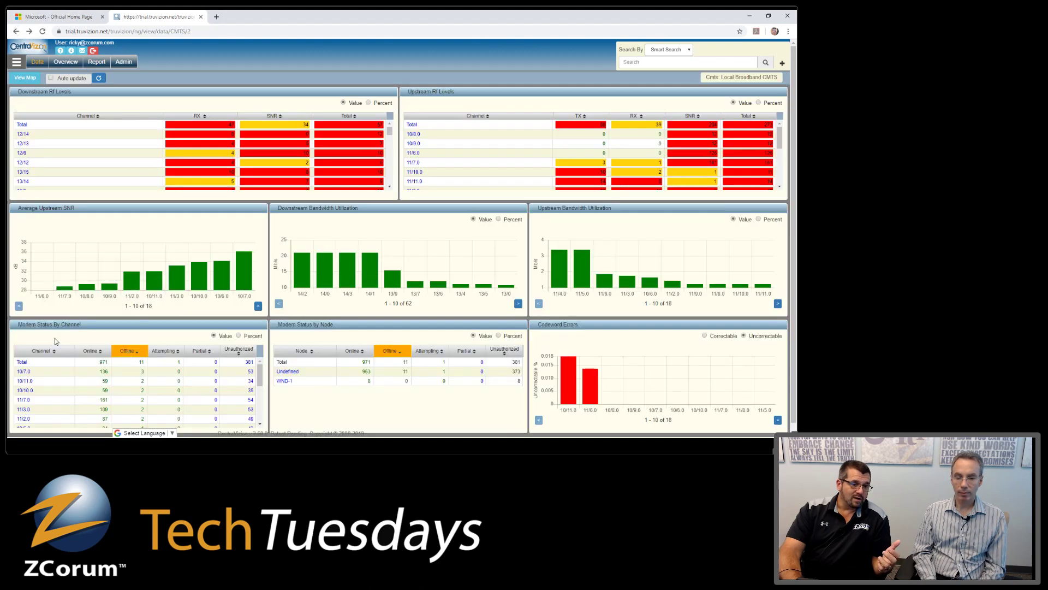
left_click(141, 363)
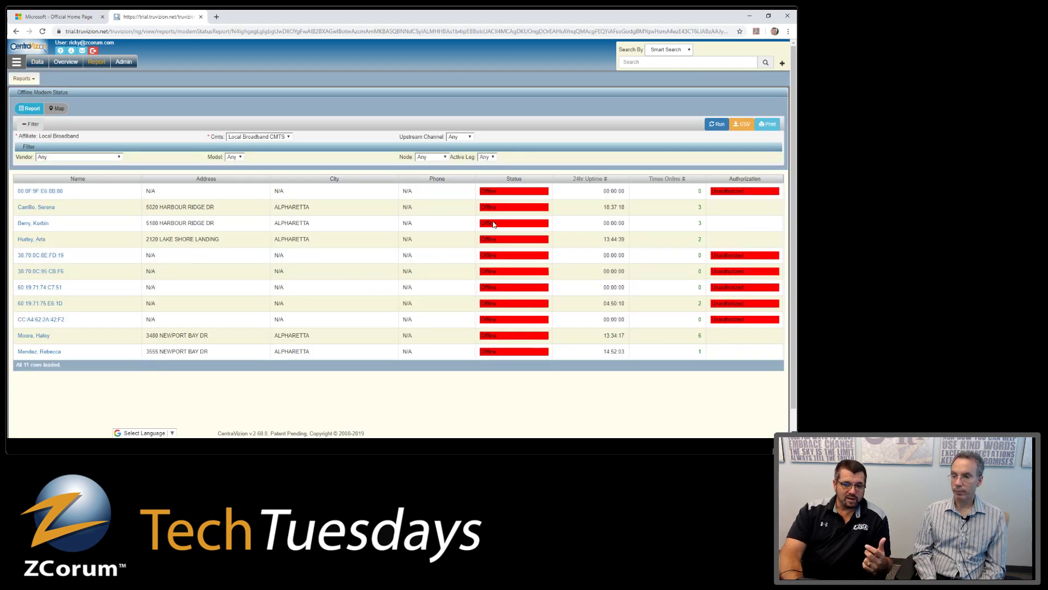
left_click(715, 125)
left_click(716, 125)
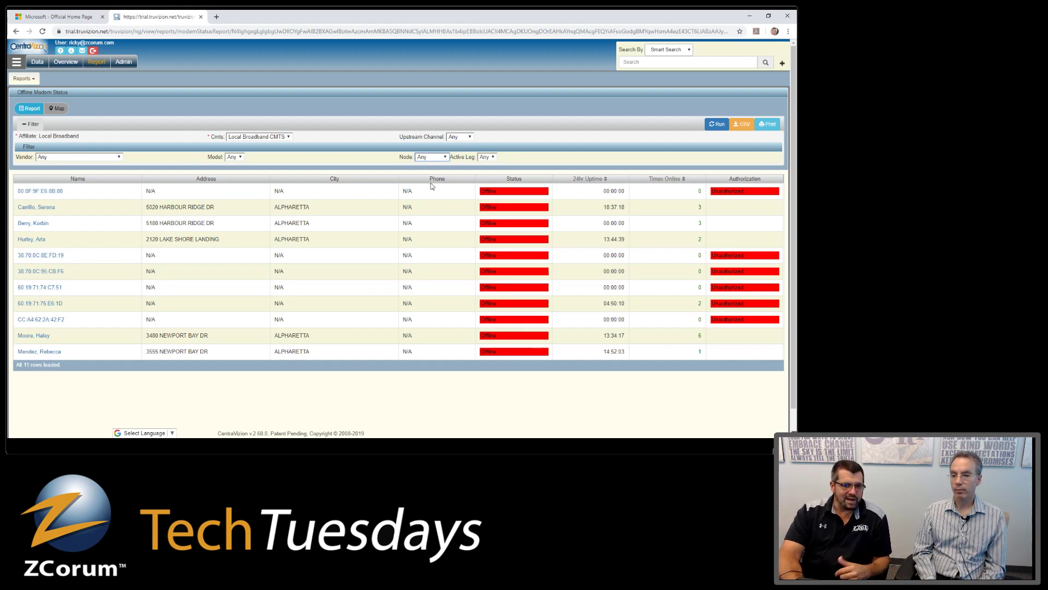
left_click(437, 158)
- Switch the Node filter to WND-1 and back to Any, then map the offline modems
left_click(434, 178)
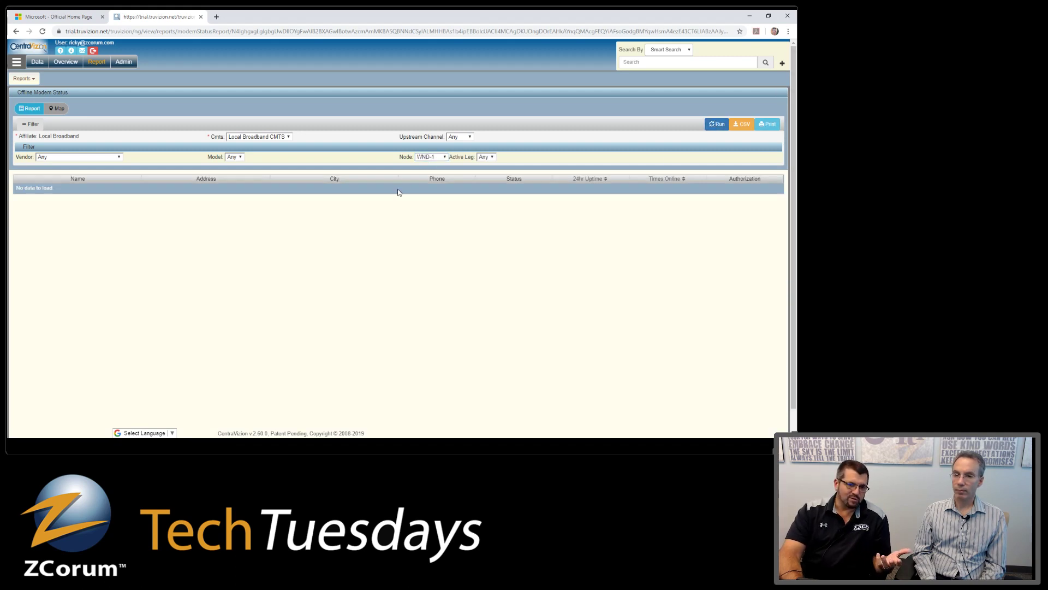
key("Up")
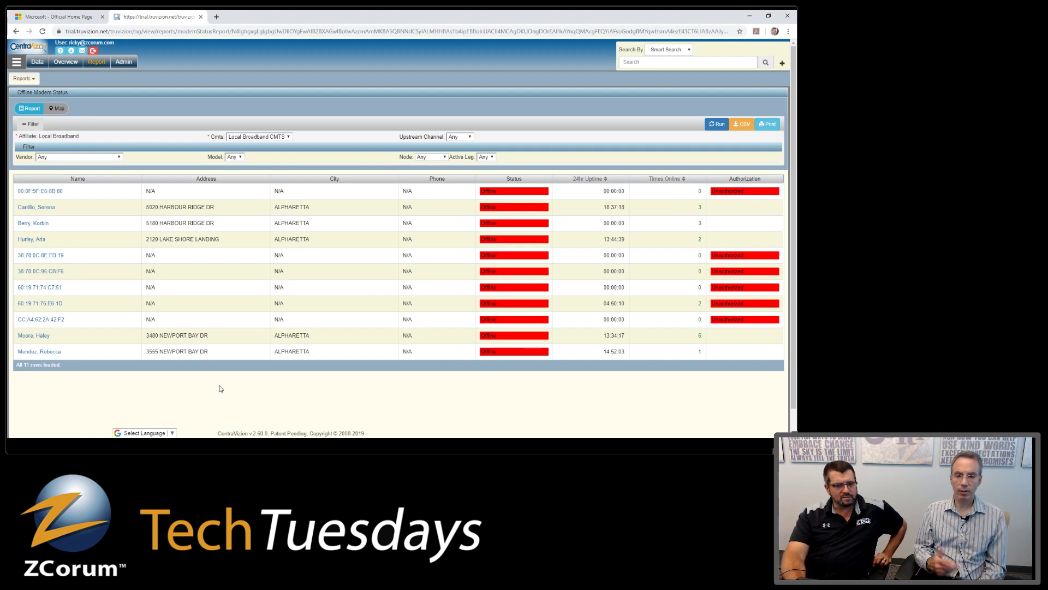
left_click(60, 110)
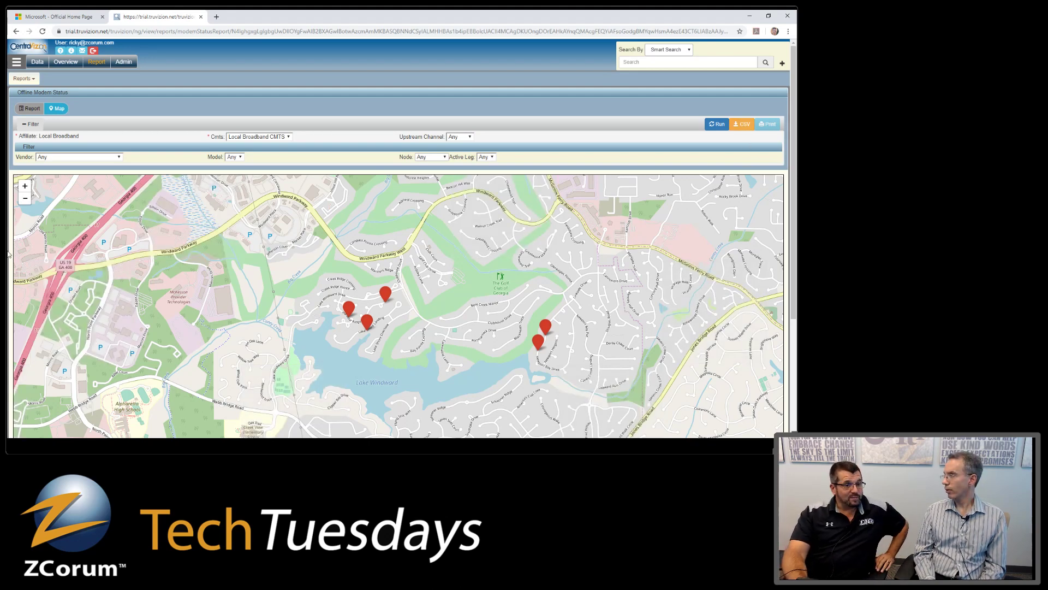
- Switch the offline modem report back to table view, then return to the CMTS dashboard
left_click(29, 109)
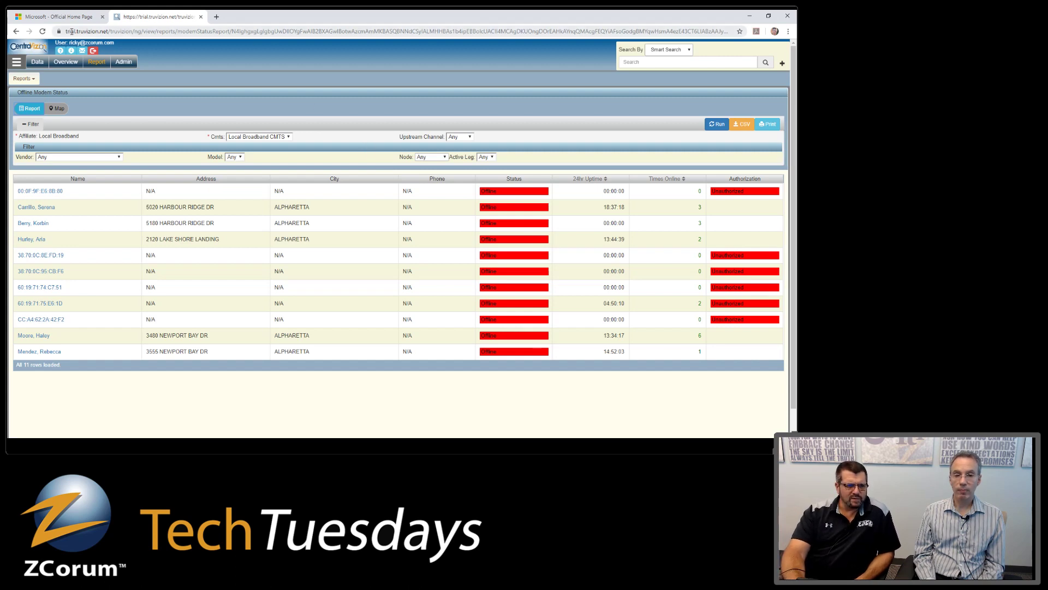
left_click(16, 32)
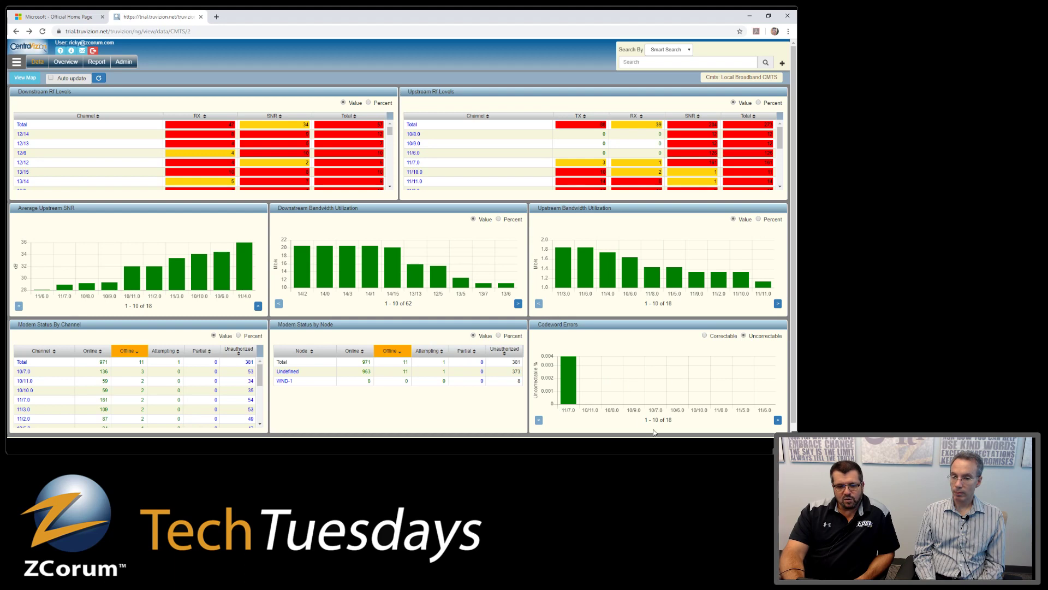
- Switch the Codeword Errors chart to correctable errors, then back to uncorrectable
left_click(704, 336)
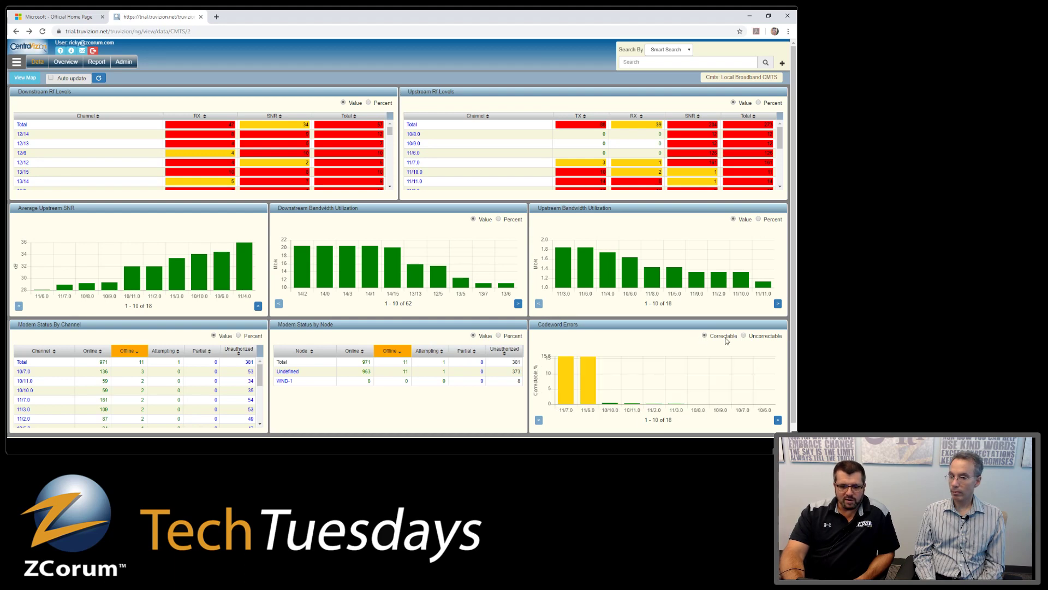
left_click(745, 336)
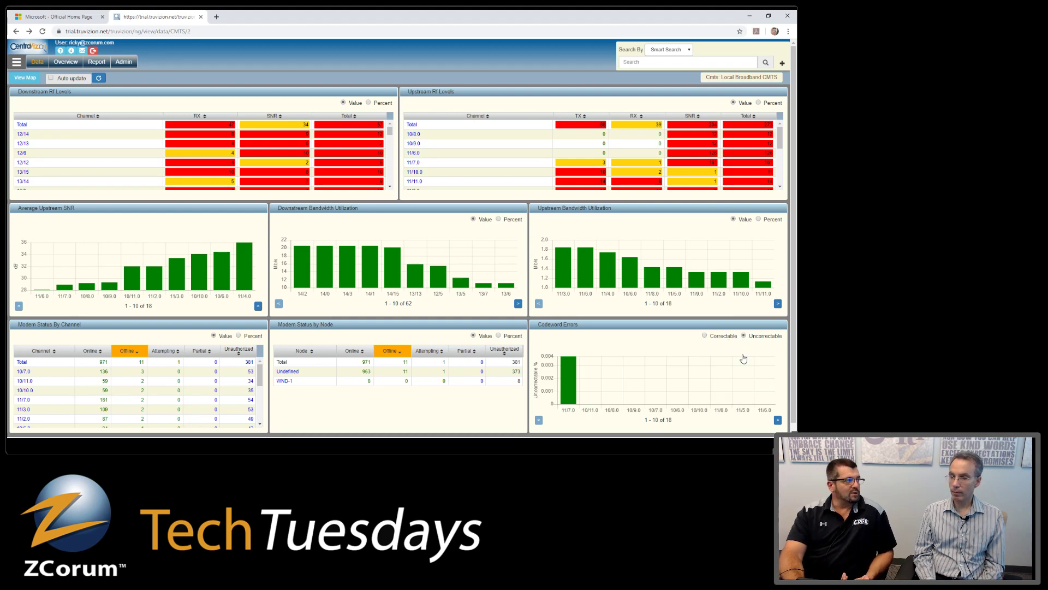
left_click(568, 391)
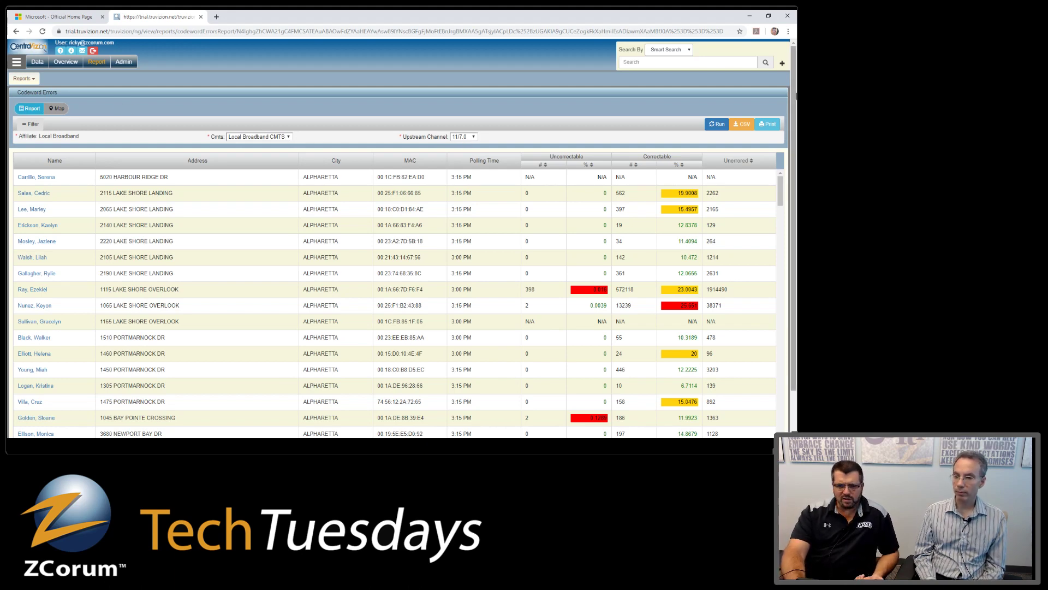
left_click(15, 32)
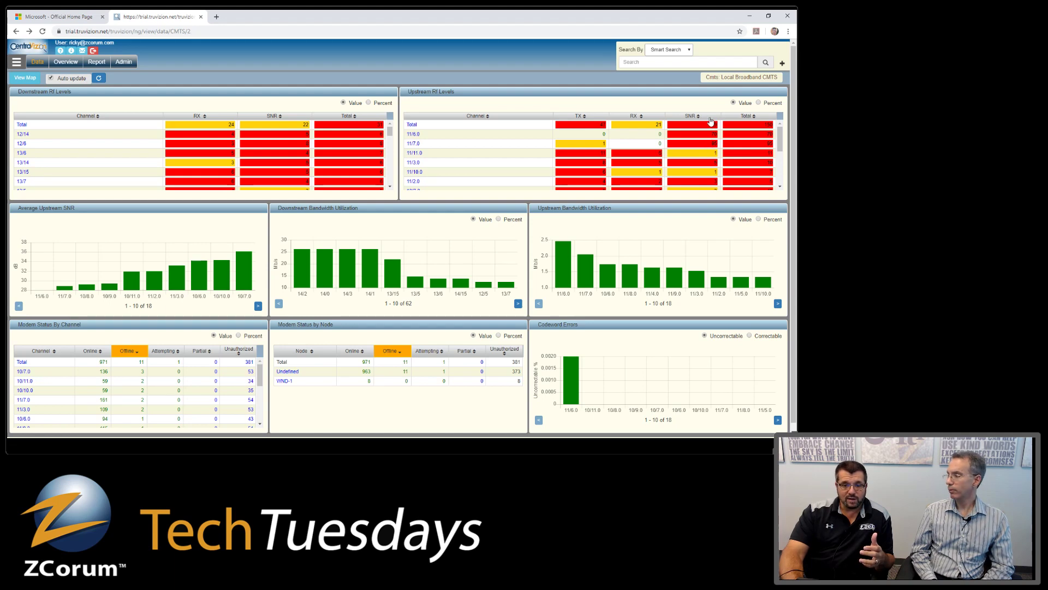
- Sort Upstream RF Levels by SNR and open the SNR alert report for channel 11/7.0
left_click(697, 116)
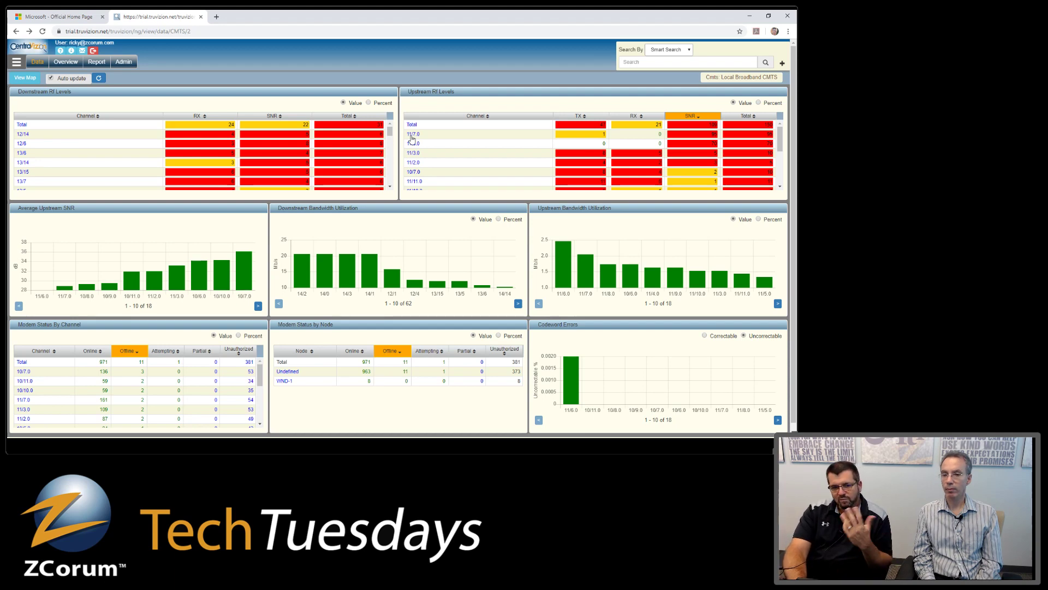
left_click(711, 134)
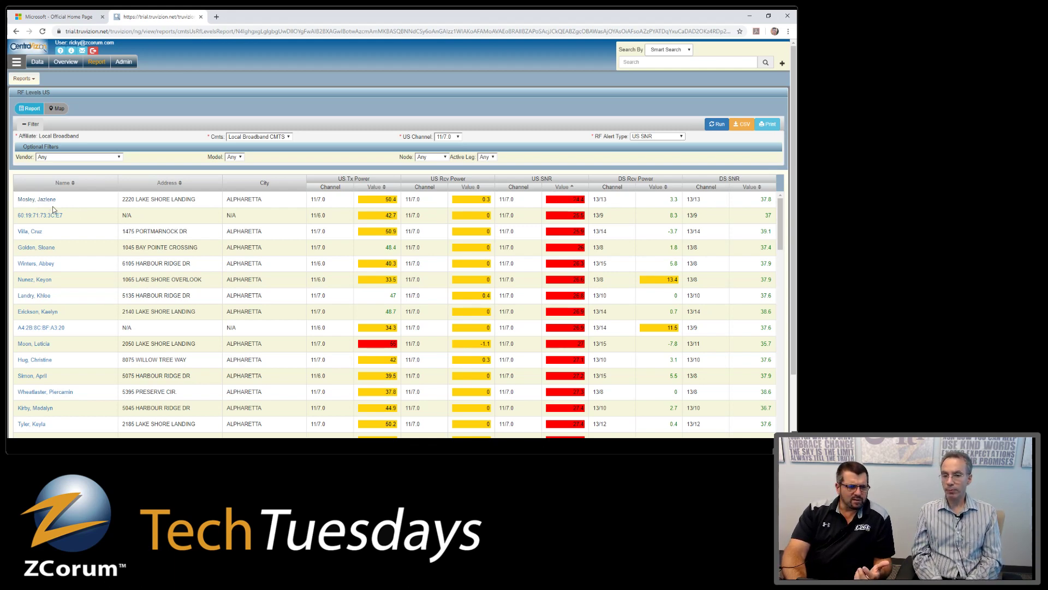
- Open the first flagged modem's device page and chart its 24-hour upstream RF levels
left_click(37, 200)
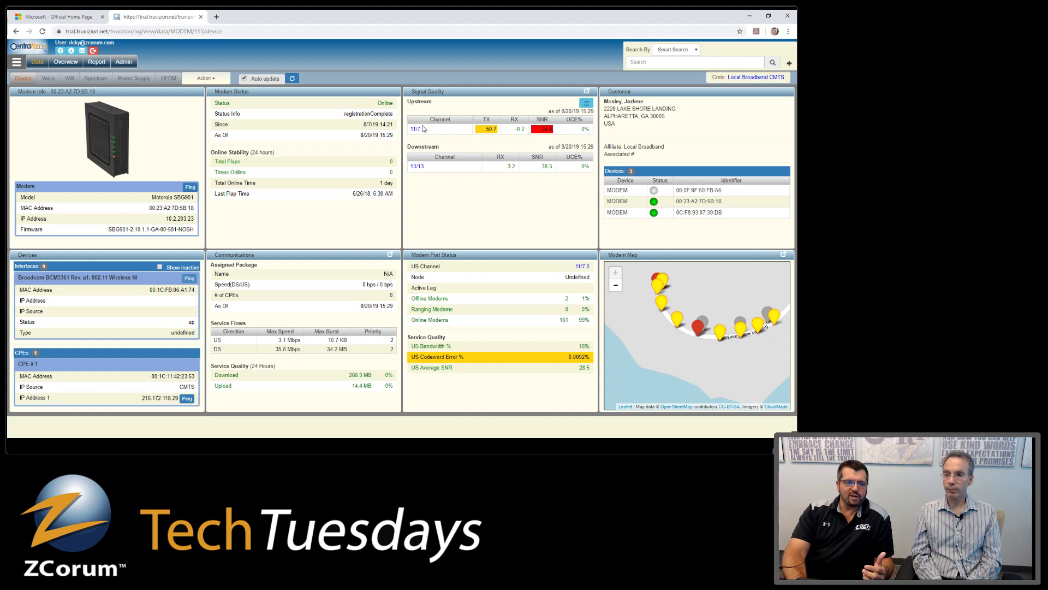
left_click(588, 106)
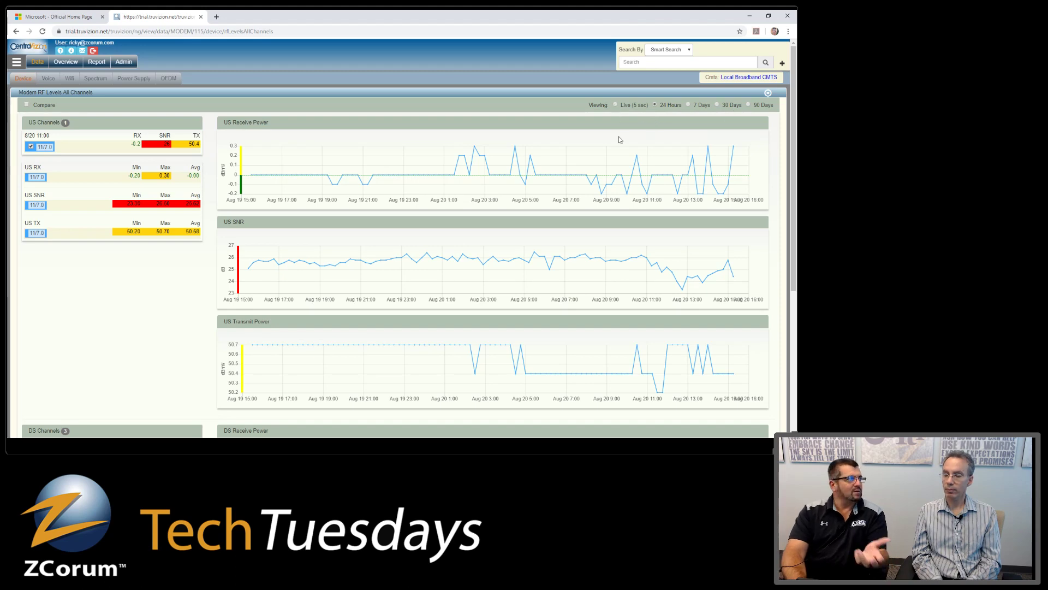
- Close the Modem RF Levels All Channels panel to return to the modem's device overview
scroll(618, 137, "down", 3)
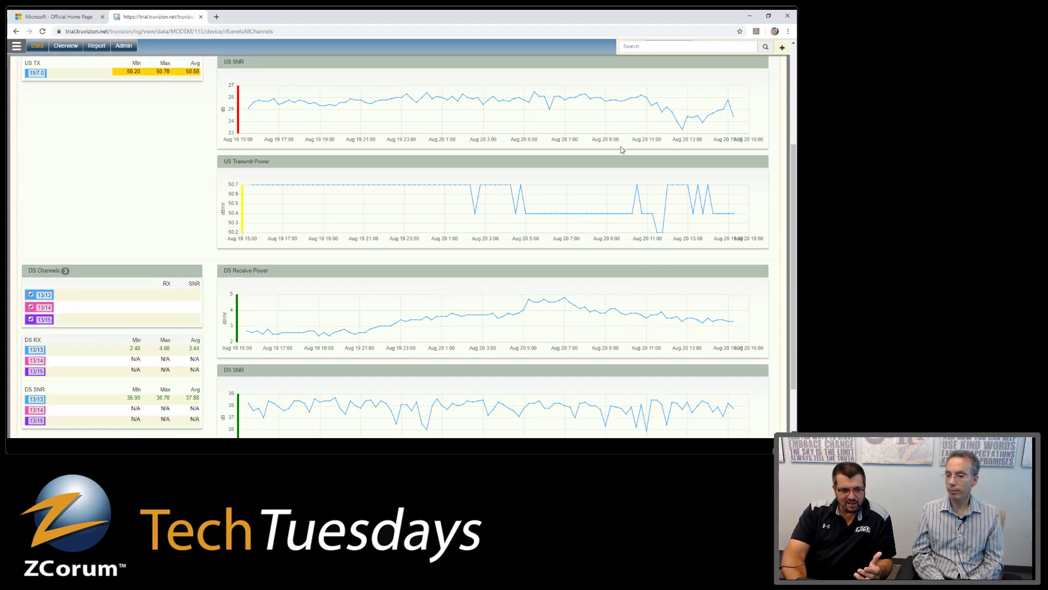
scroll(620, 149, "down", 2)
scroll(452, 237, "up", 5)
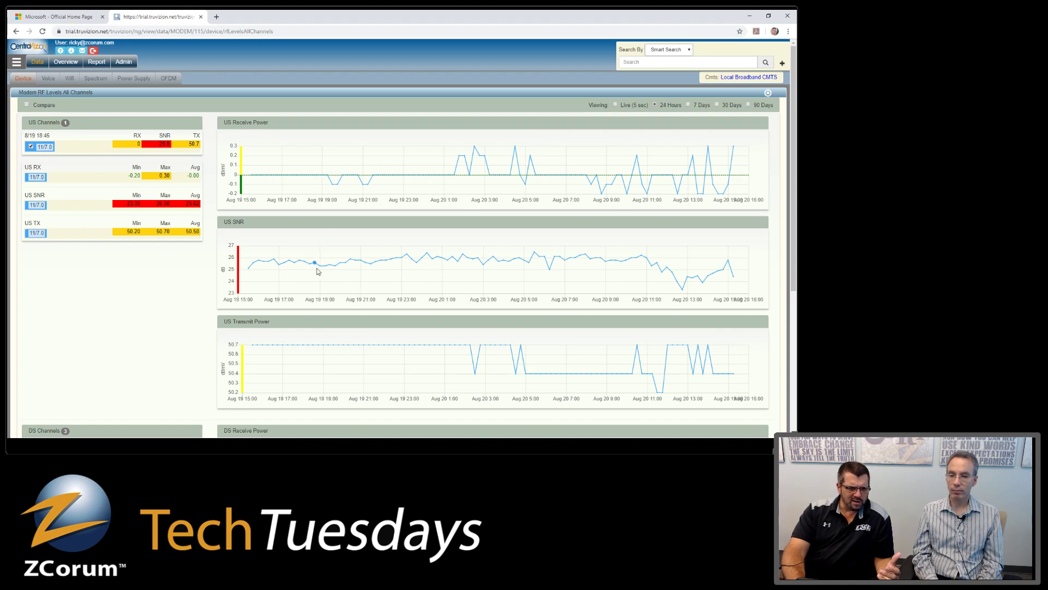
left_click(768, 93)
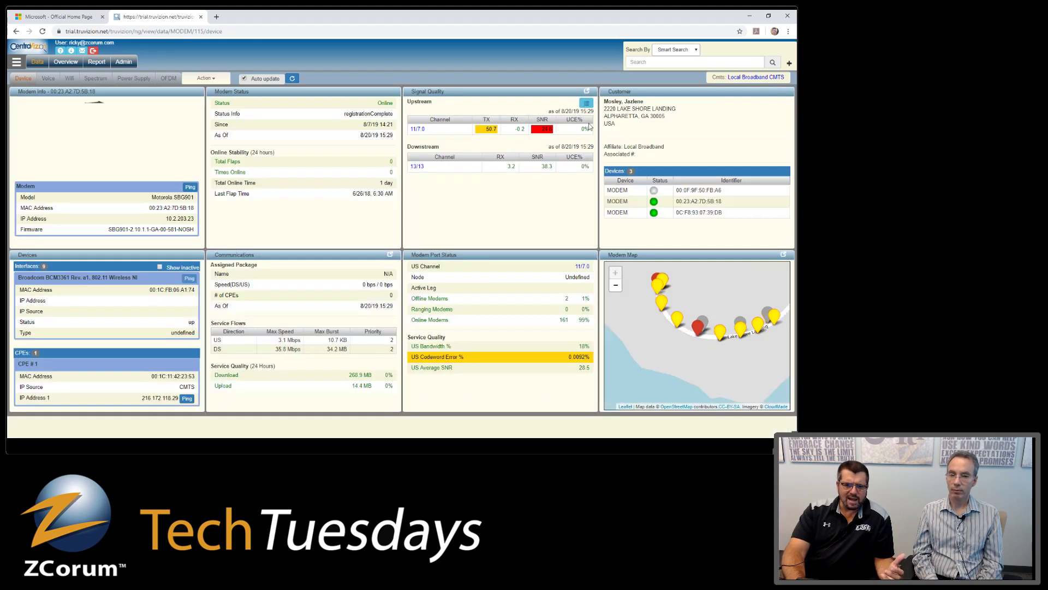
- Open the upstream channel 11/7.0 page from the Signal Quality upstream table
left_click(418, 129)
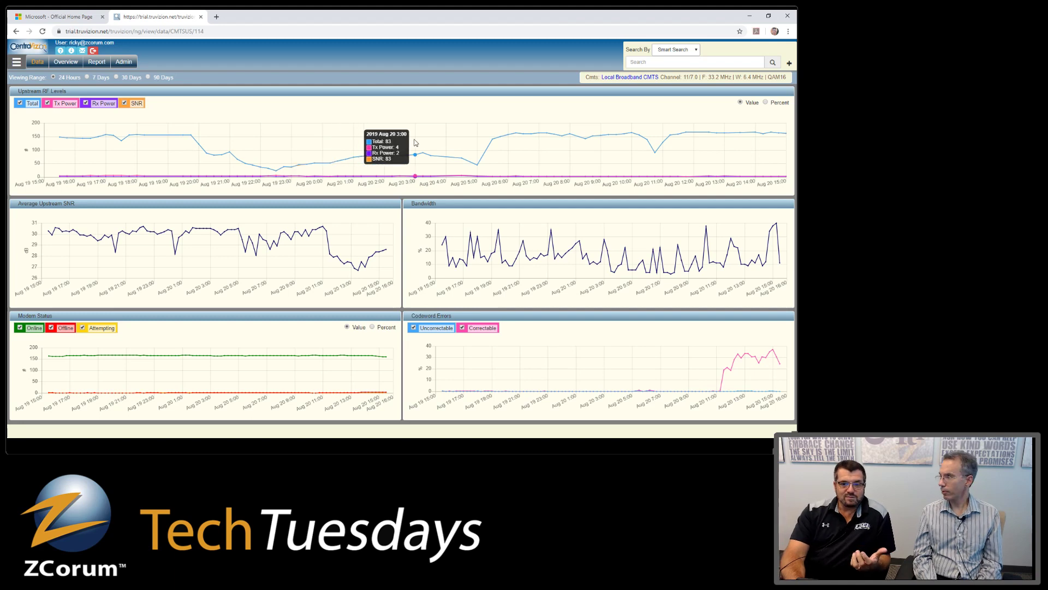
- Go back to the modem device page and open the Local Broadband CMTS dashboard
left_click(15, 32)
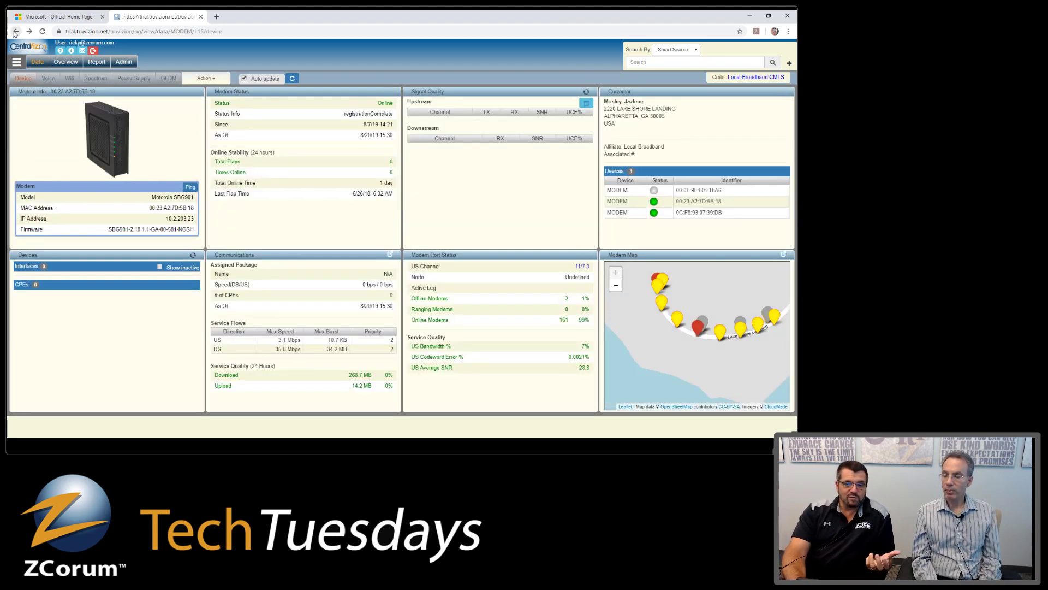
left_click(15, 32)
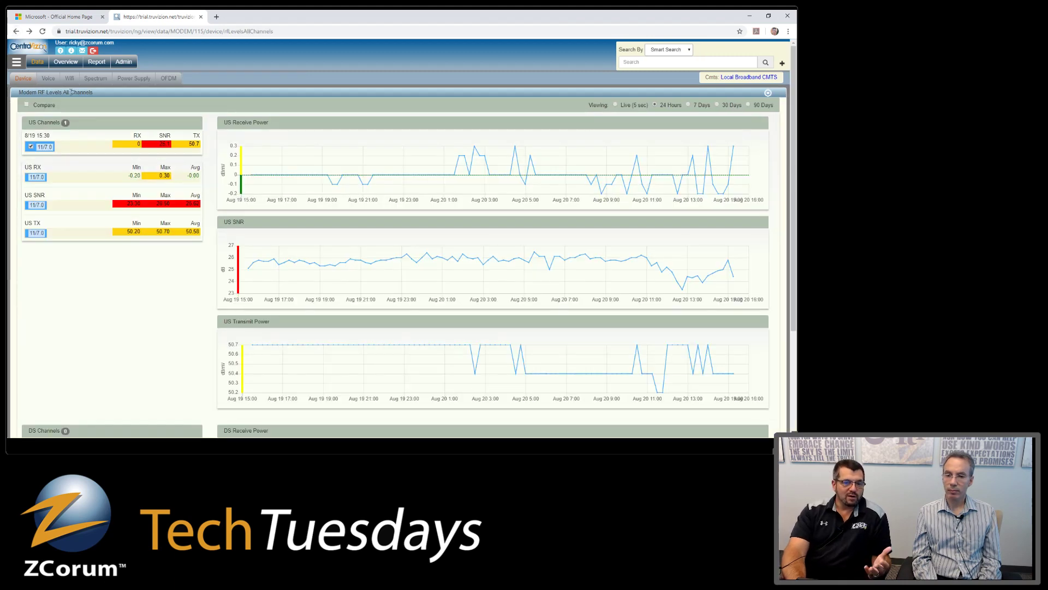
left_click(16, 32)
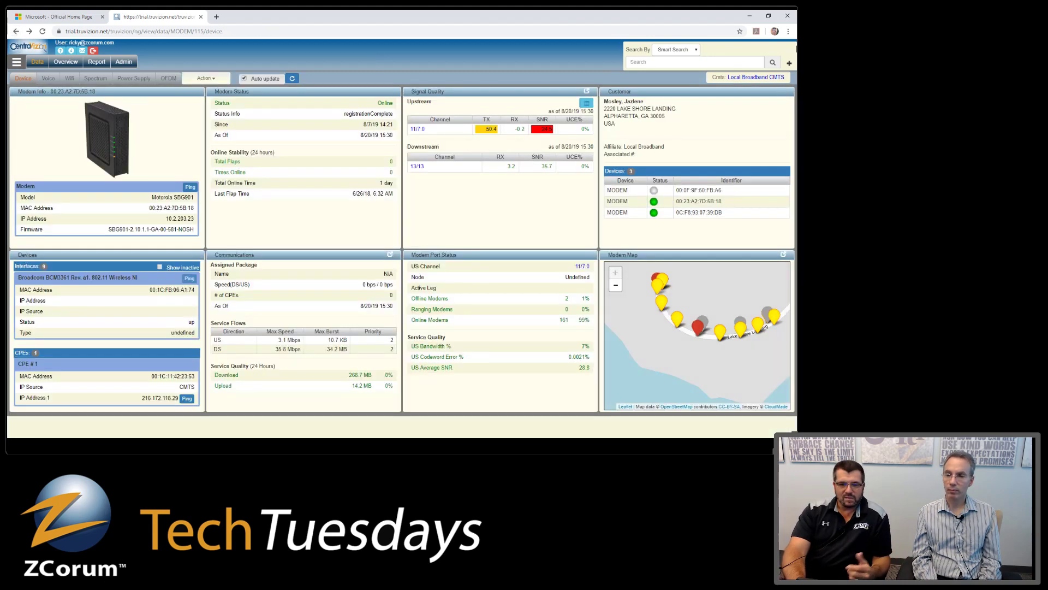
left_click(754, 77)
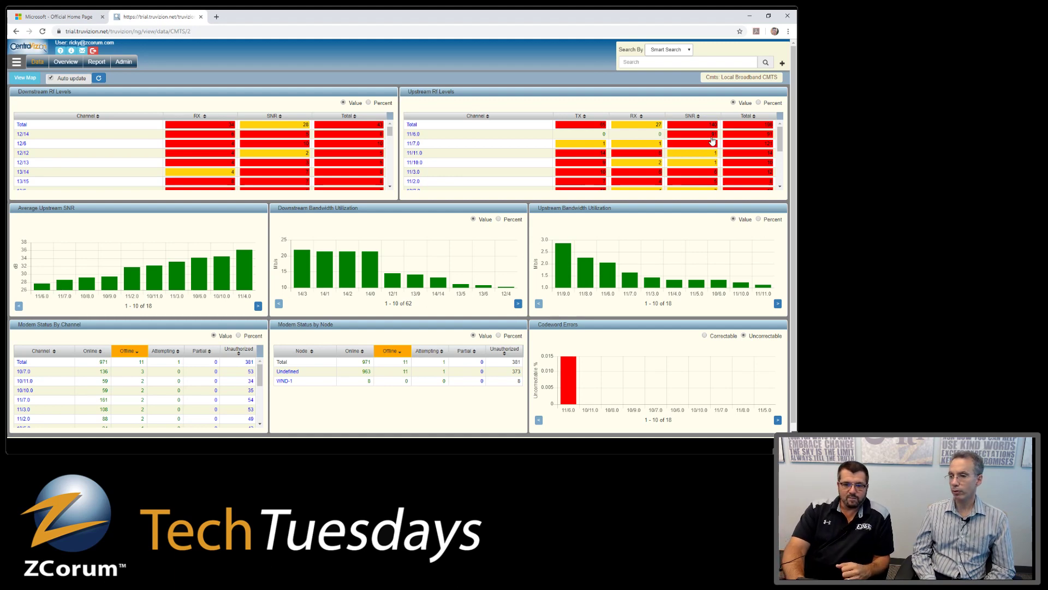
left_click(711, 137)
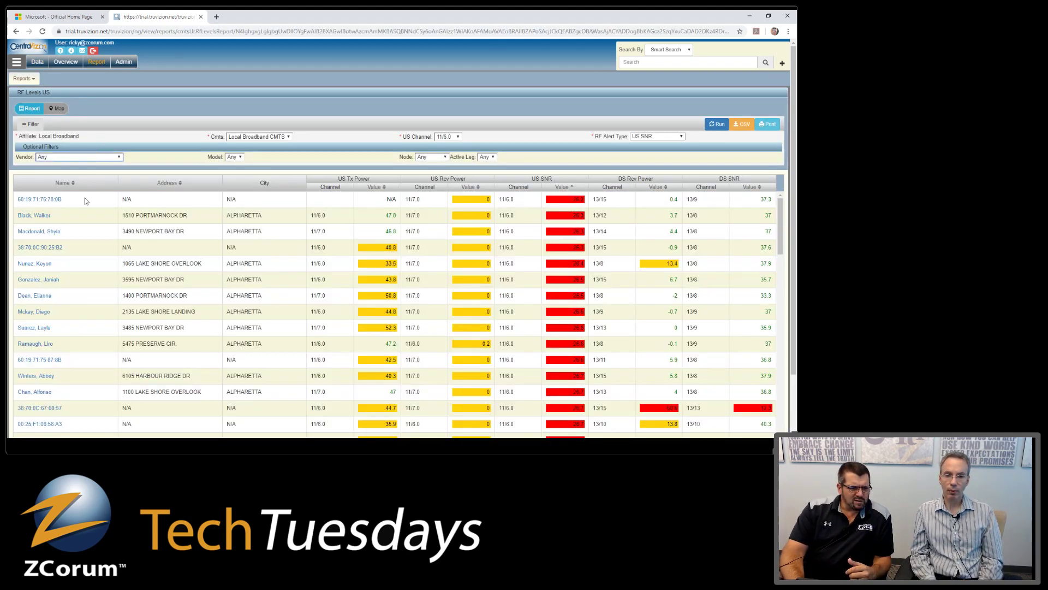
left_click(83, 182)
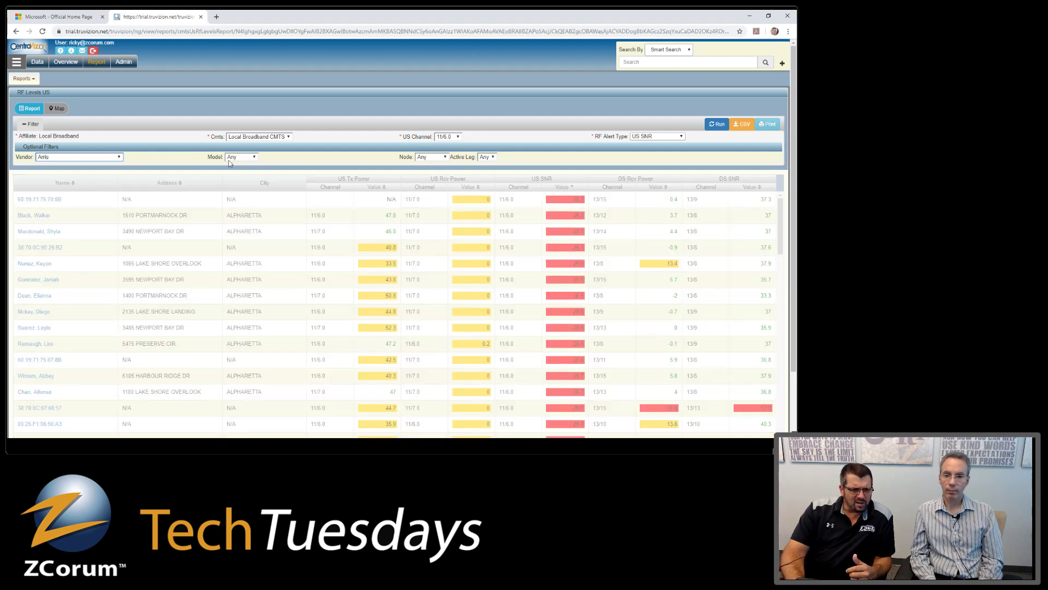
left_click(230, 158)
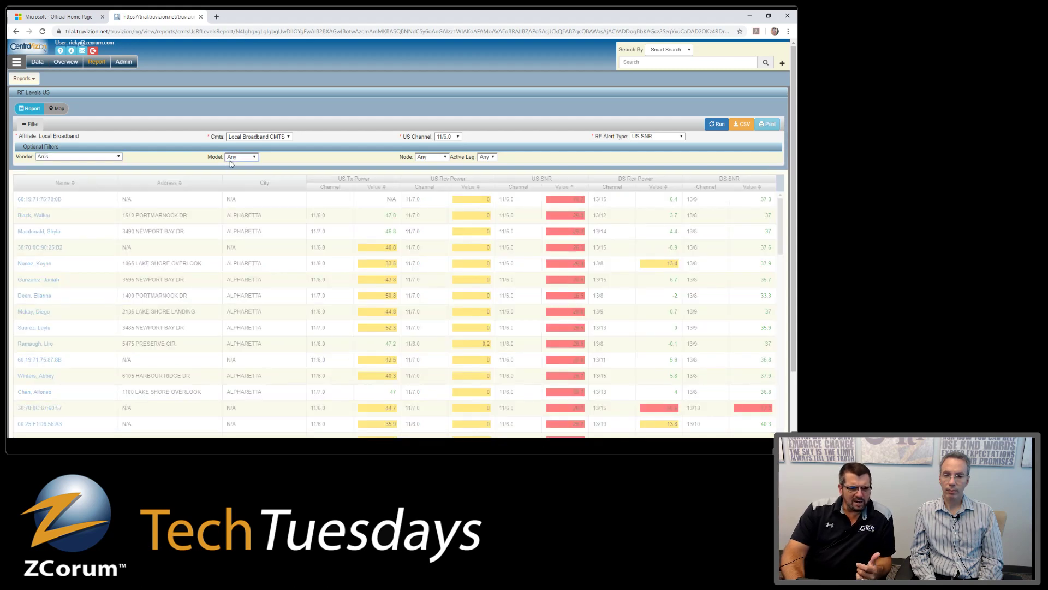
left_click(238, 225)
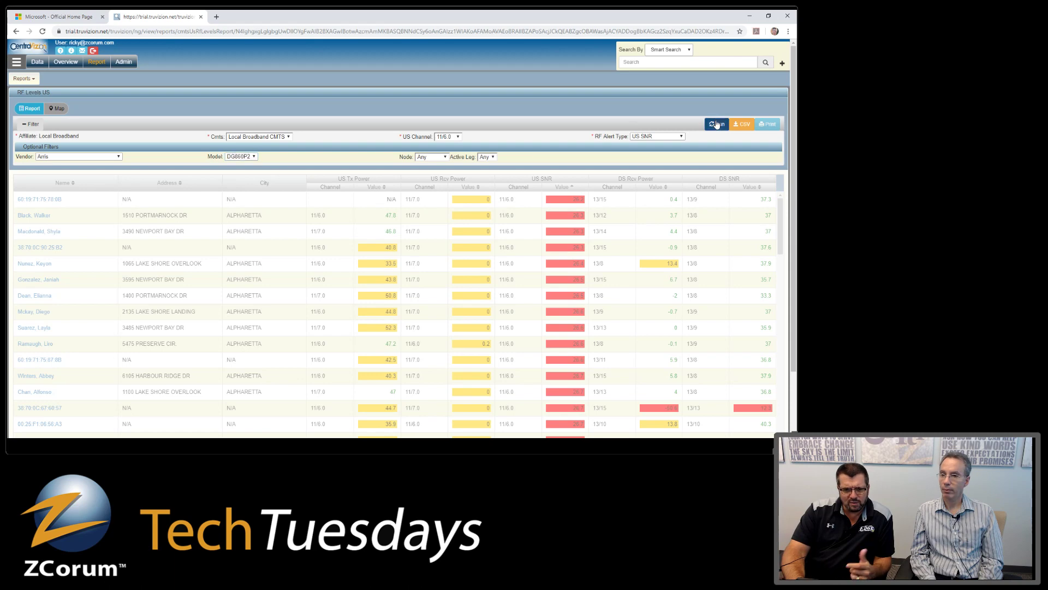
left_click(716, 125)
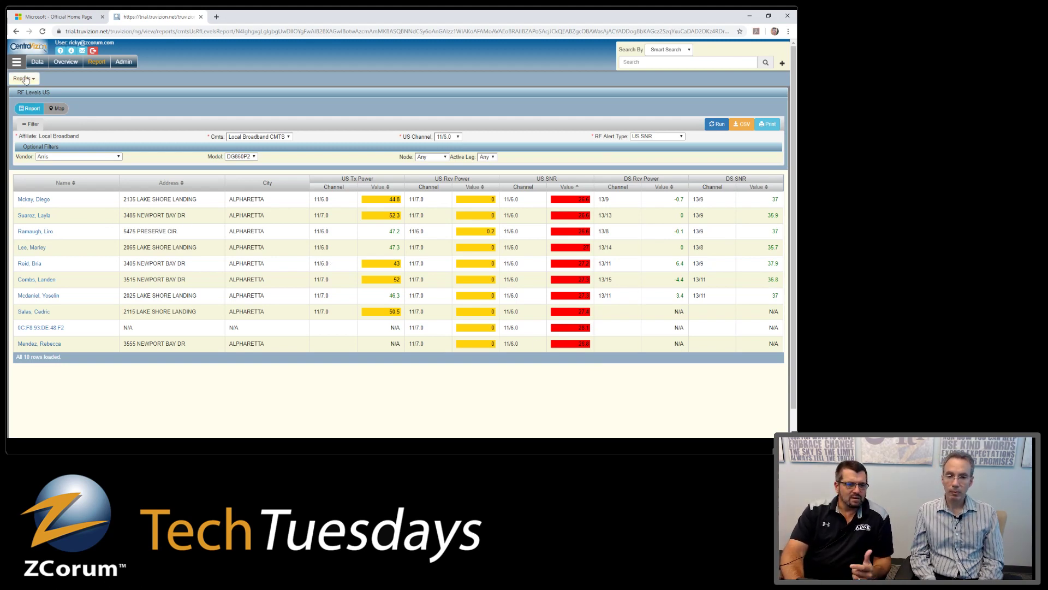
left_click(15, 31)
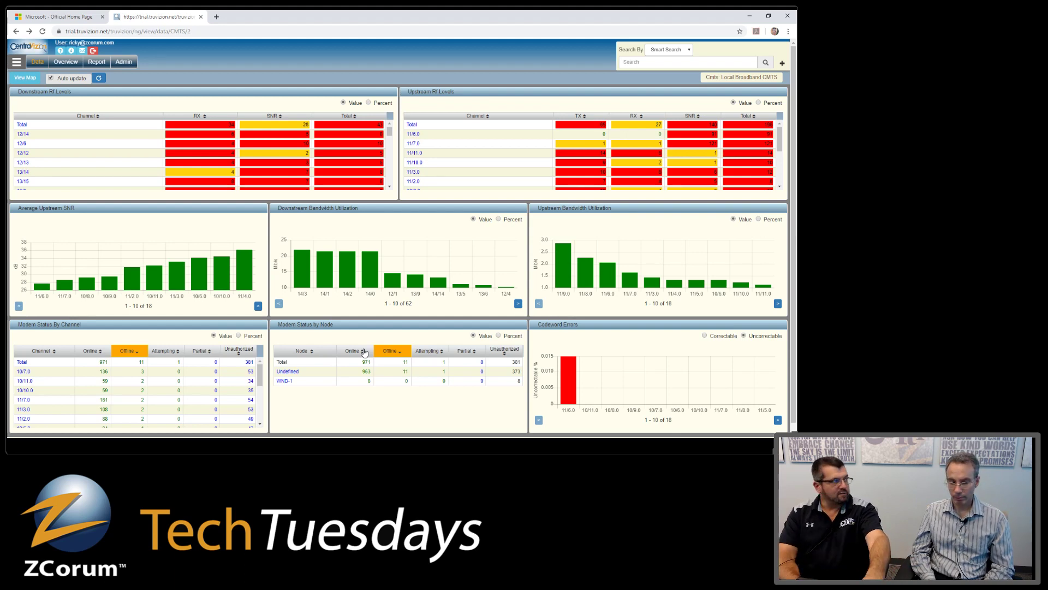
key("alt+Tab")
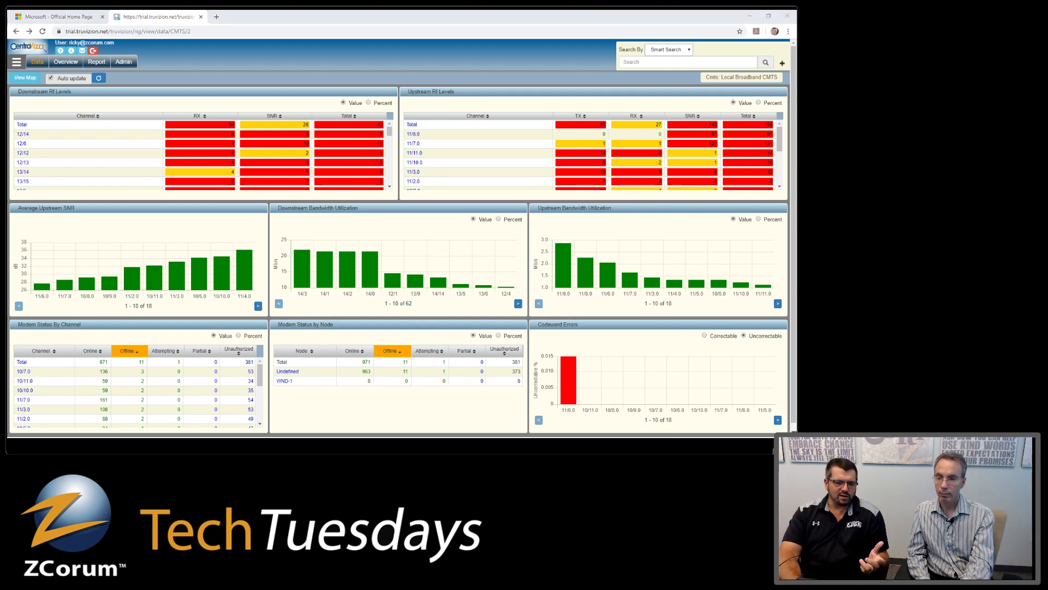